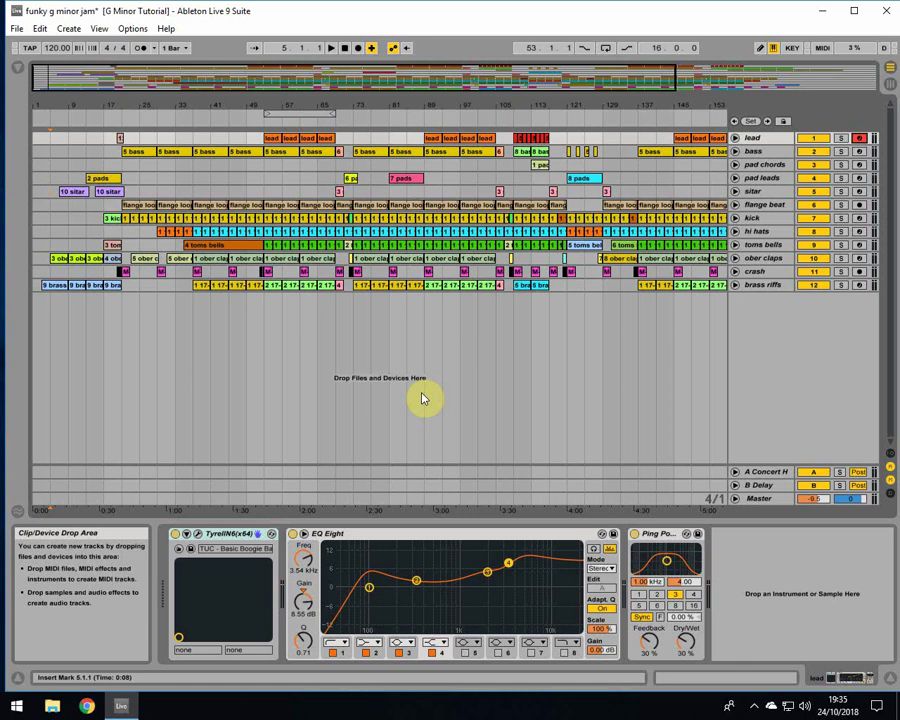
# Show the whole arrangement and inspect the TyrellN6 synth settings on the lead track
pyautogui.press('-')
pyautogui.click(217, 143)
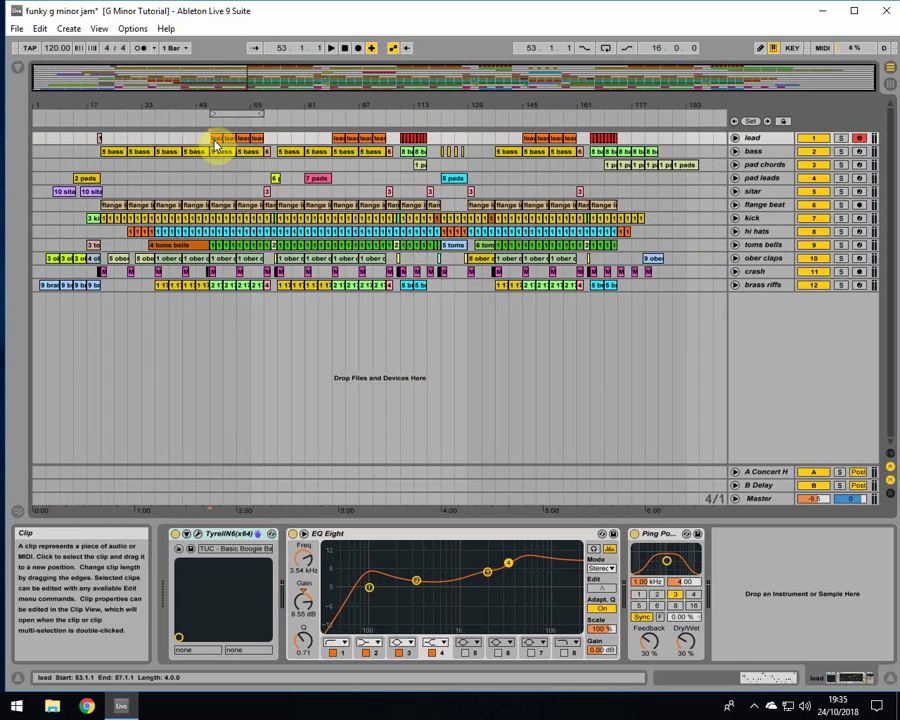
pyautogui.click(214, 604)
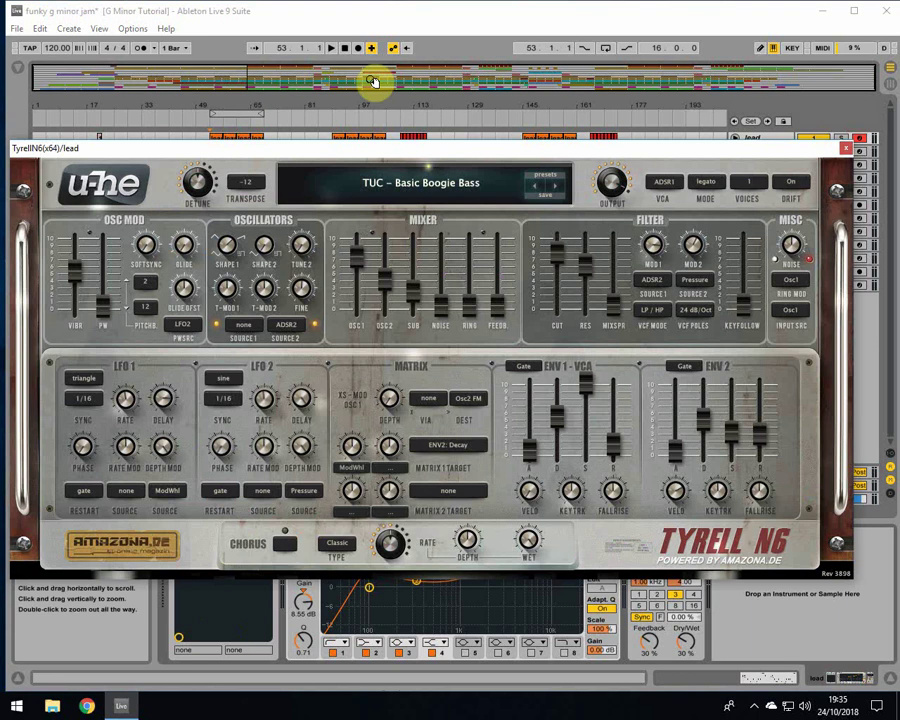
pyautogui.click(845, 152)
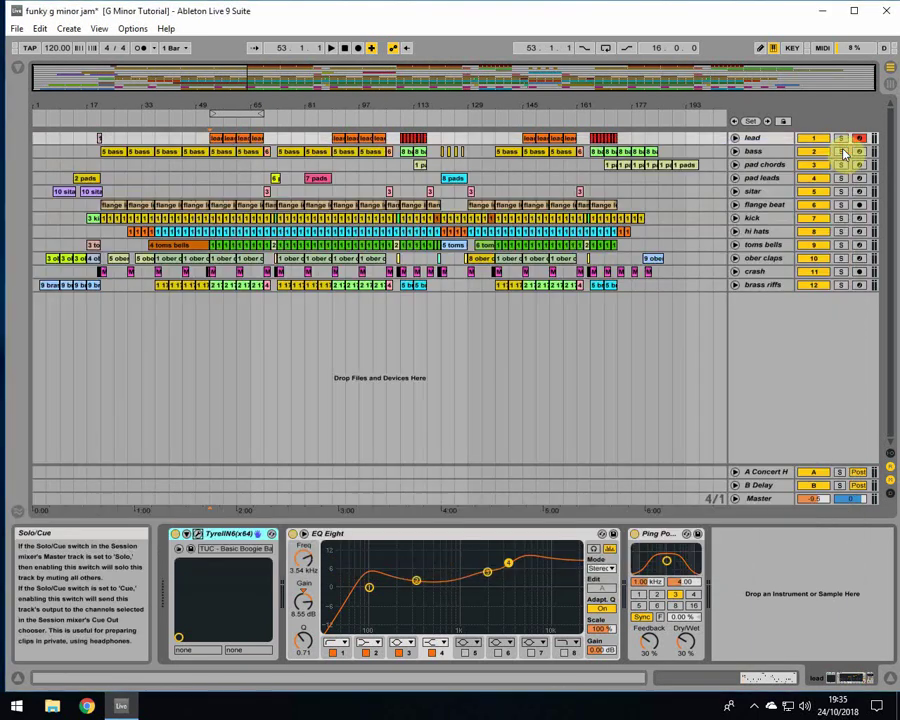
# Inspect the TAL-U-No-62 synth settings on the bass track
pyautogui.click(753, 151)
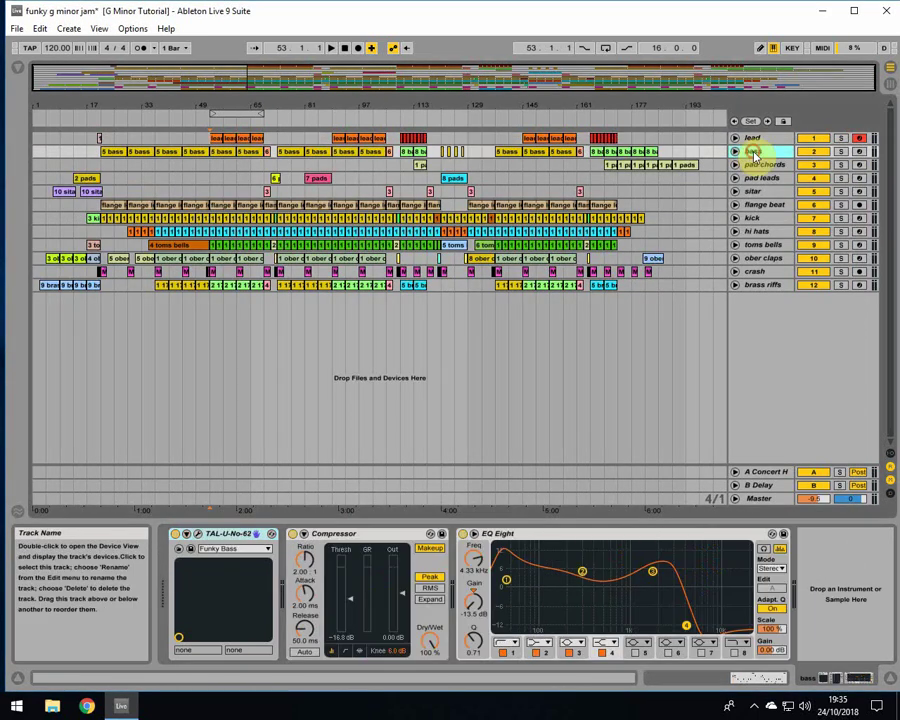
pyautogui.click(198, 533)
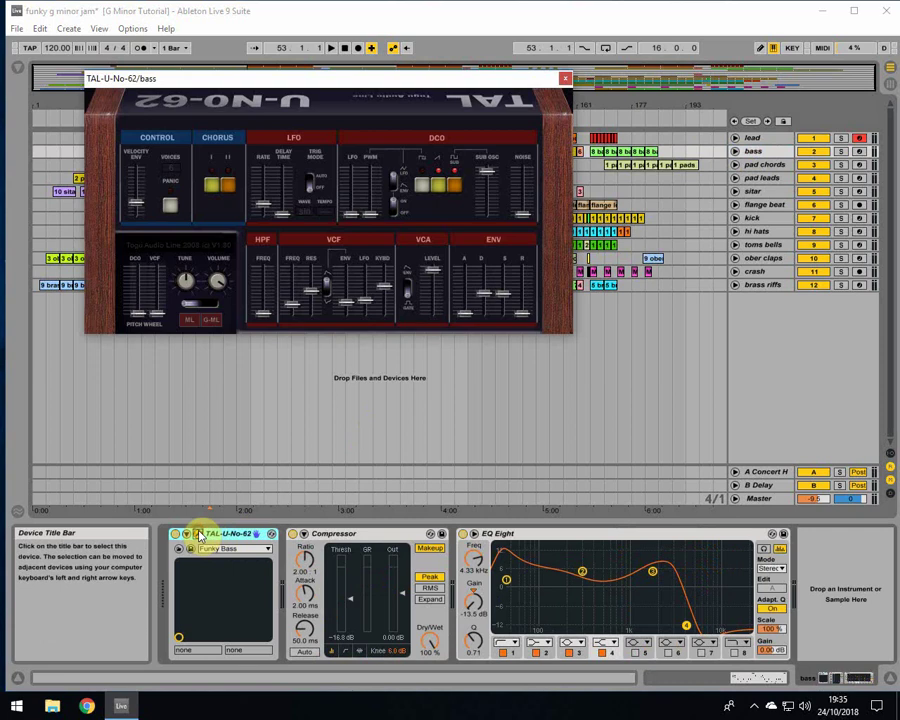
pyautogui.click(565, 78)
# Inspect the Obxd64 synth settings on the pad leads track
pyautogui.click(757, 180)
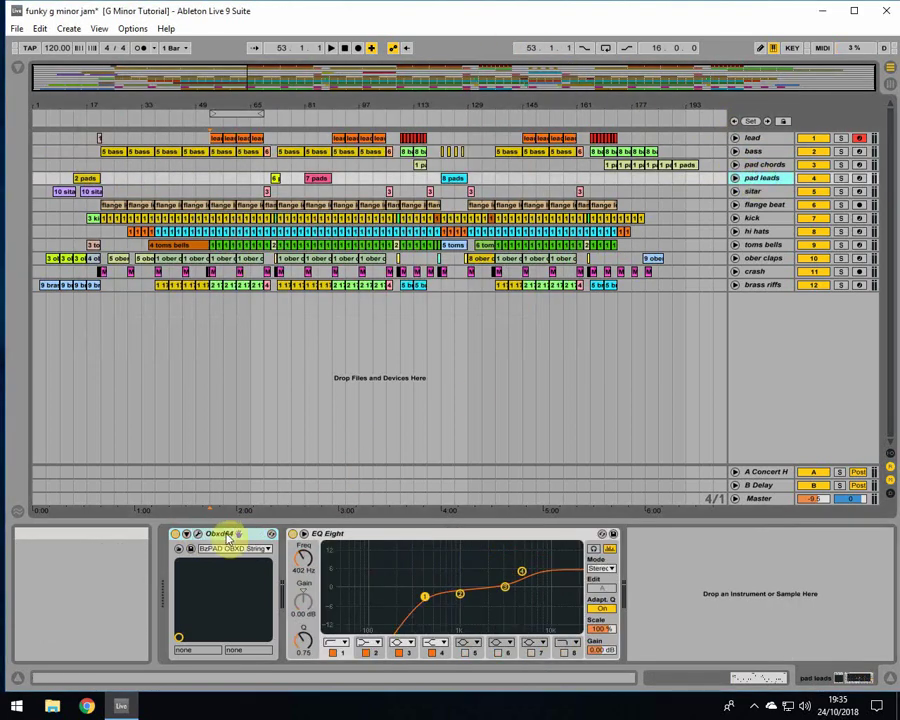
pyautogui.click(198, 533)
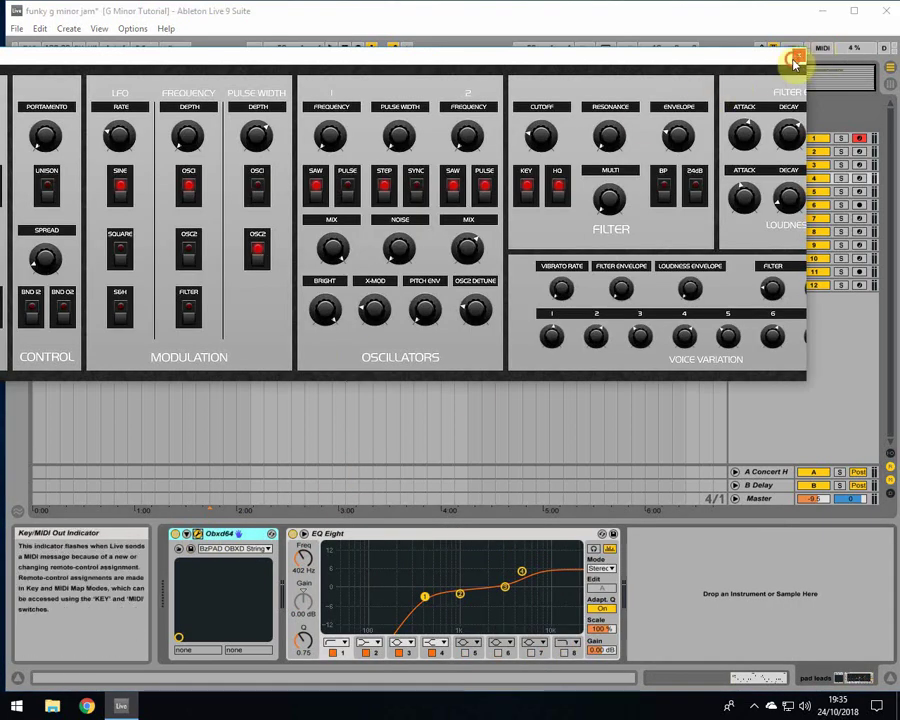
pyautogui.click(798, 55)
# Examine where the pad leads and pad chords clips sit in the arrangement, around bars 69 and 169
pyautogui.click(269, 179)
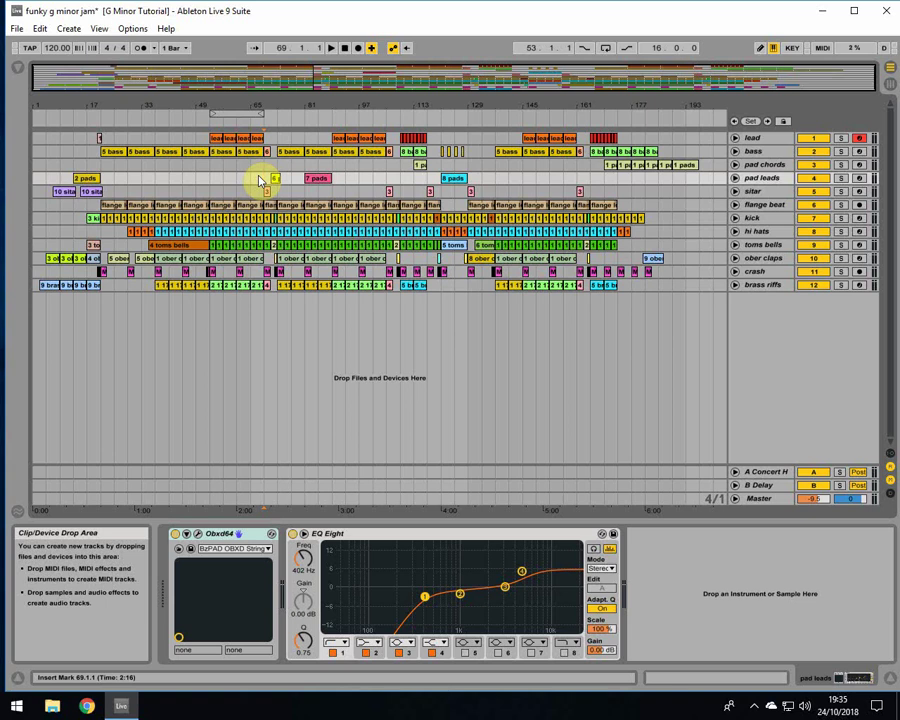
pyautogui.moveTo(62, 100); pyautogui.dragTo(74, 103)
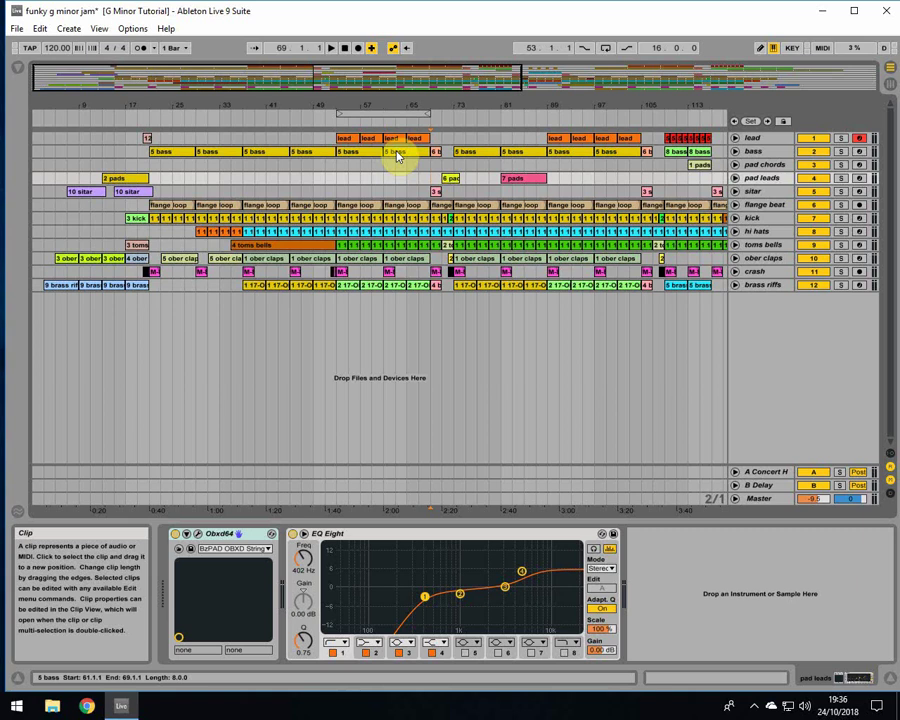
pyautogui.press('-')
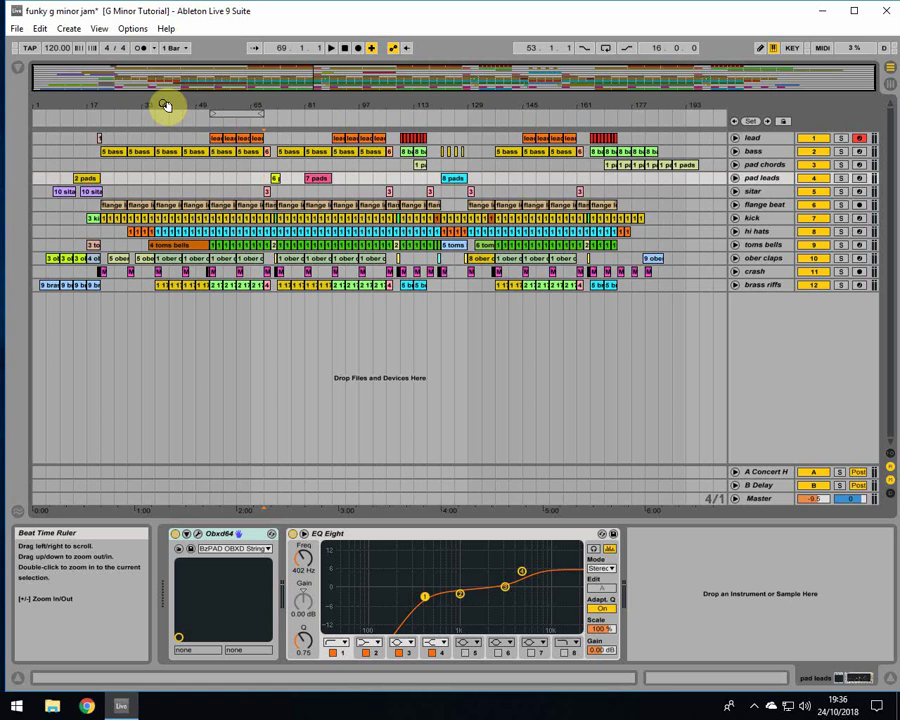
pyautogui.click(603, 163)
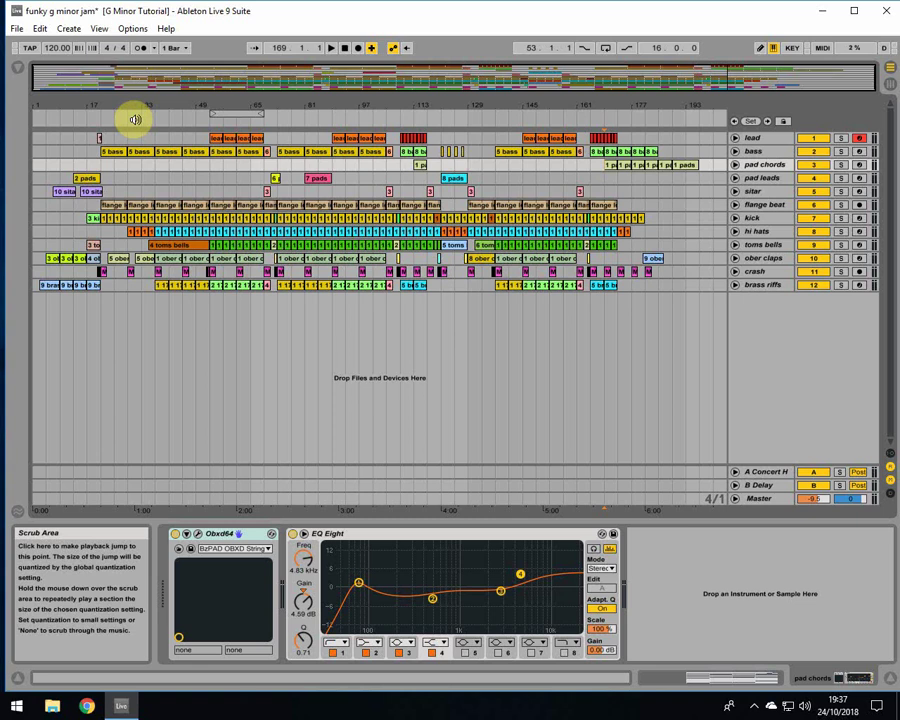
# Review the preset and controls of the lead track's TyrellN6 synth once more
pyautogui.click(762, 138)
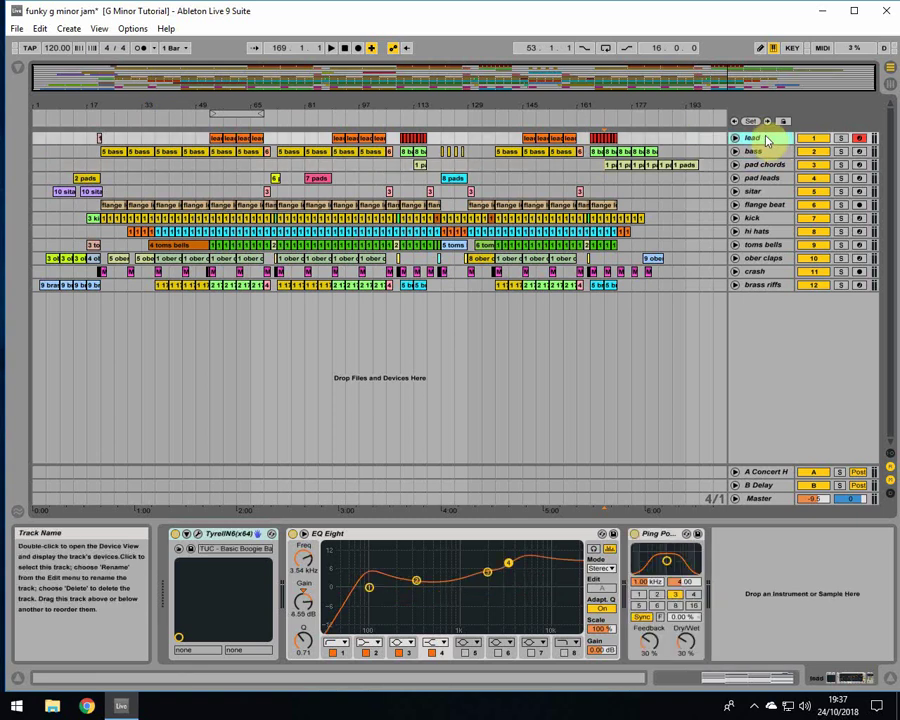
pyautogui.click(198, 534)
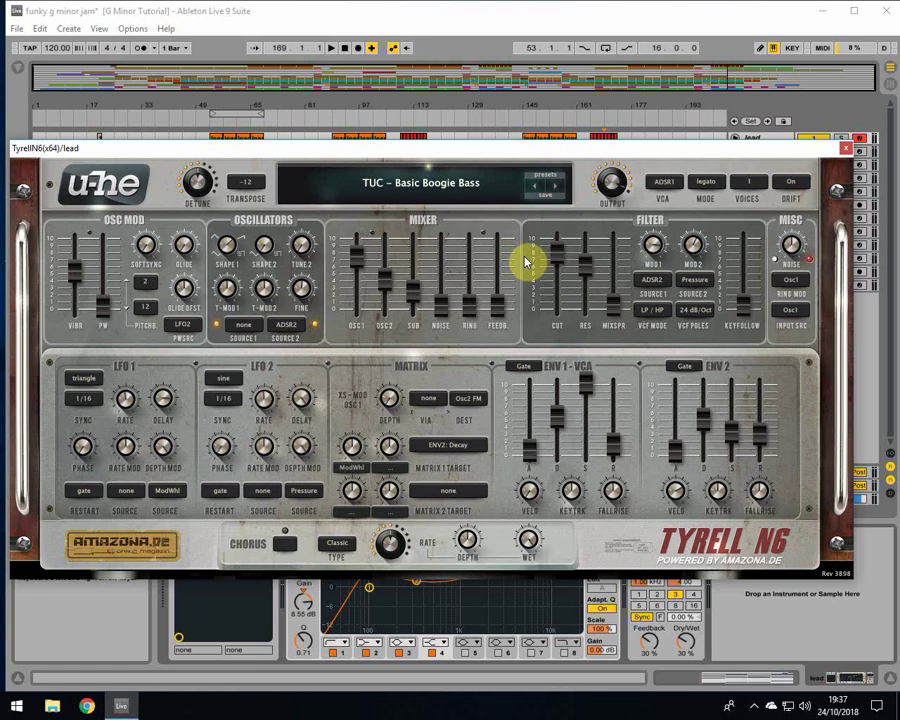
pyautogui.click(845, 148)
# Place the insert marker at bar 89 on the pad chords track and arm the bass track for recording
pyautogui.click(777, 152)
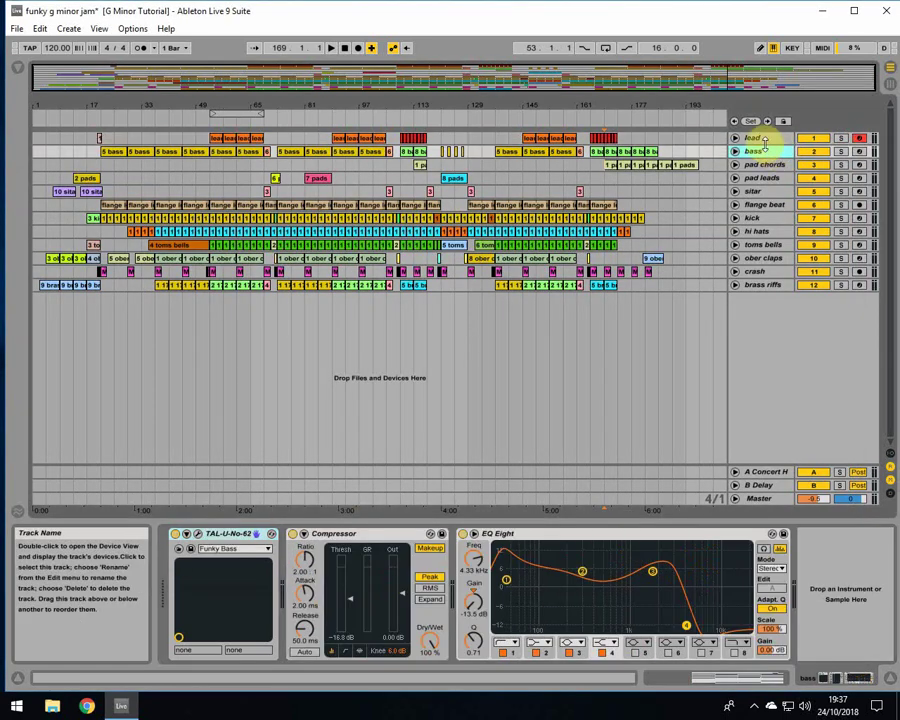
pyautogui.click(332, 165)
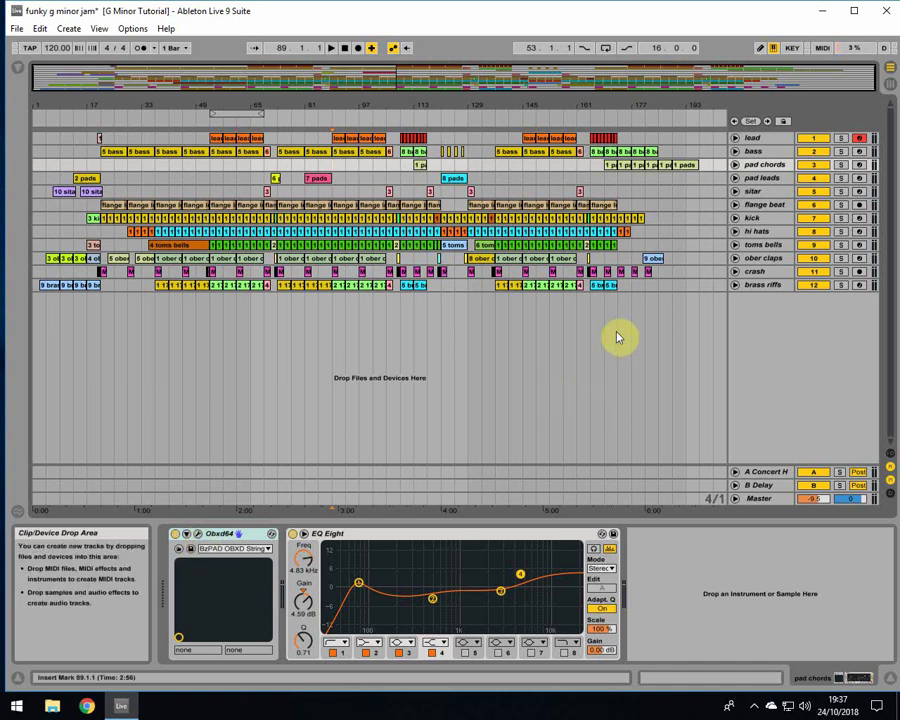
pyautogui.click(859, 152)
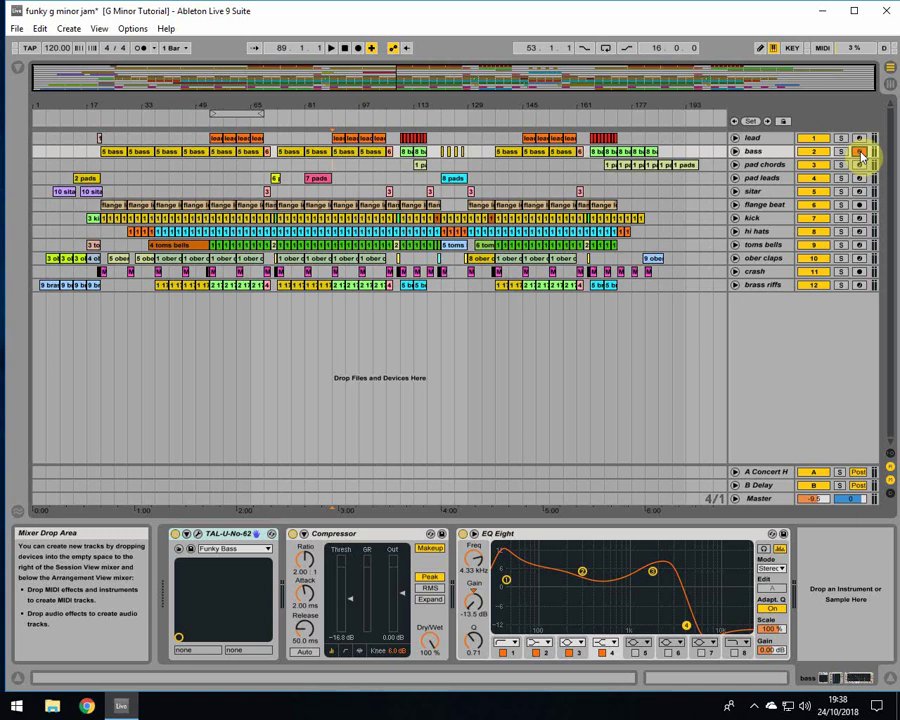
# Arm the pad chords track for recording and inspect its Obxd64 synth settings
pyautogui.click(858, 165)
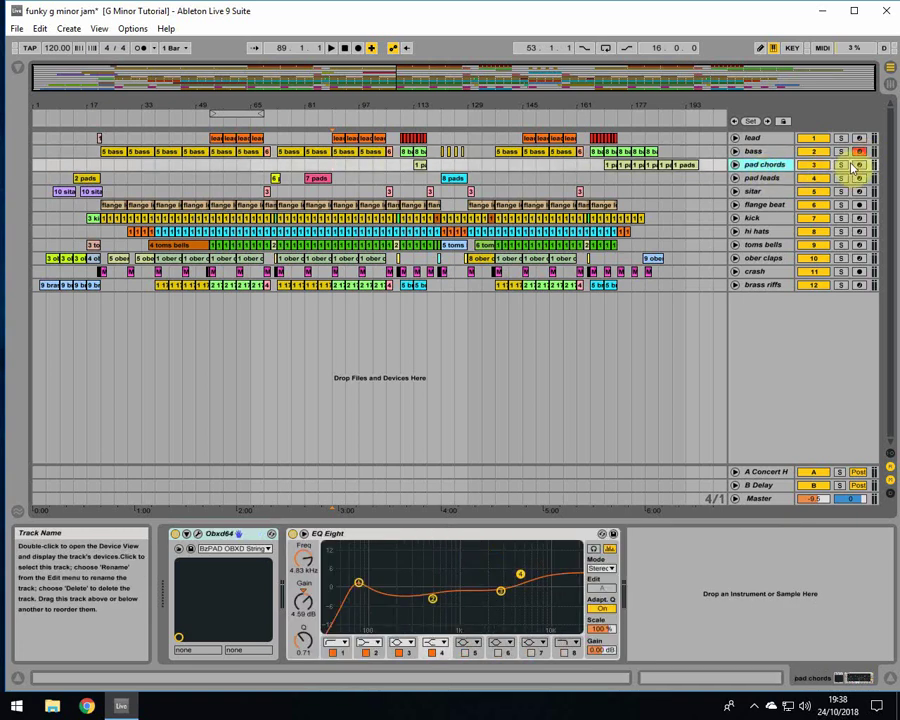
pyautogui.click(196, 533)
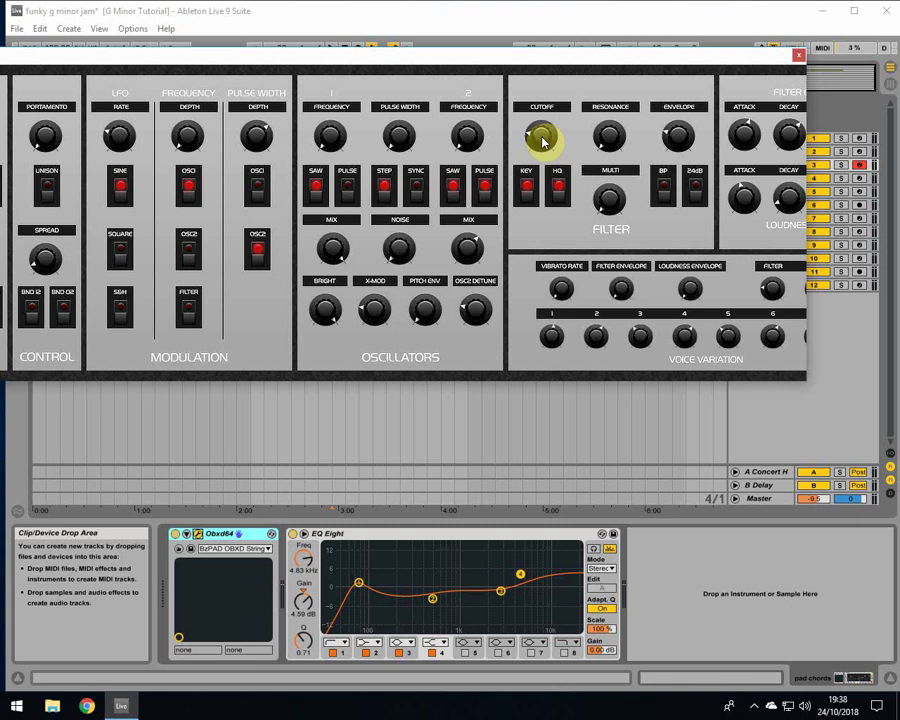
pyautogui.click(798, 55)
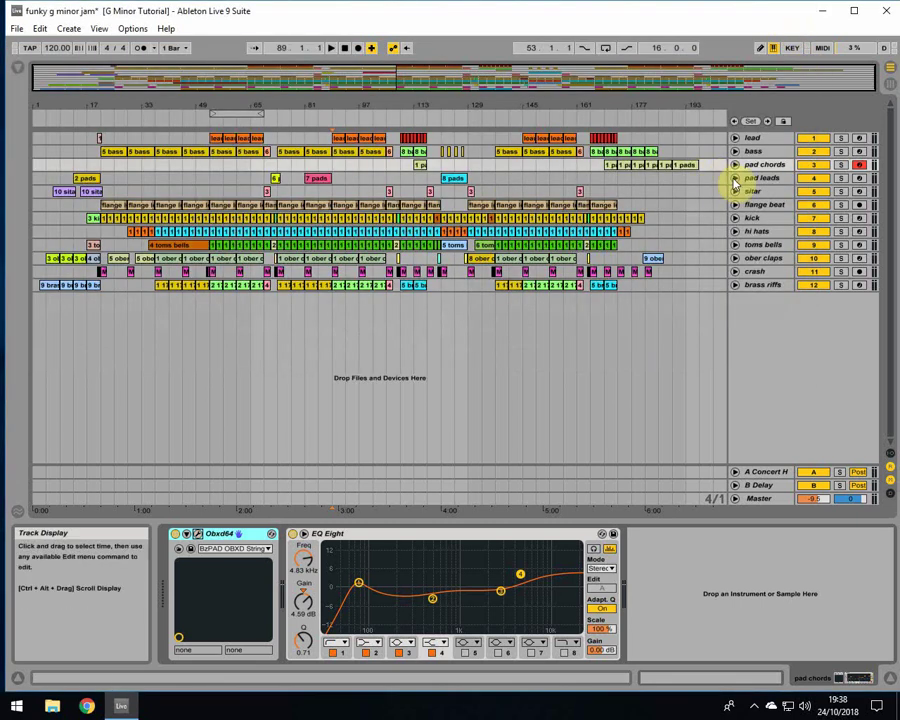
# View the devices of the pad leads, sitar, flange beat and kick tracks, arming the sitar track along the way
pyautogui.click(742, 177)
pyautogui.click(760, 191)
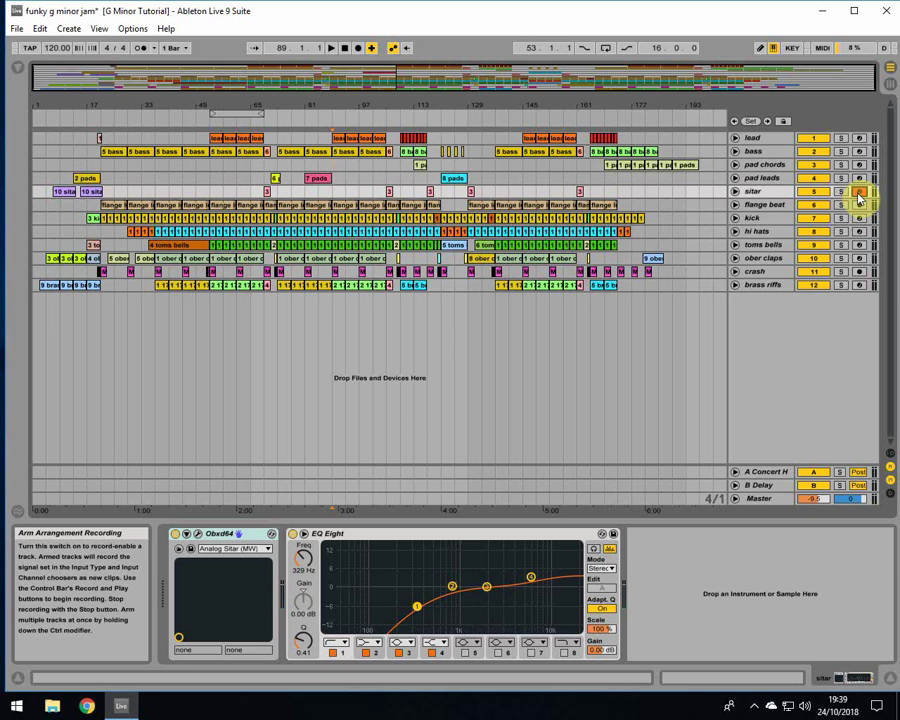
pyautogui.click(785, 204)
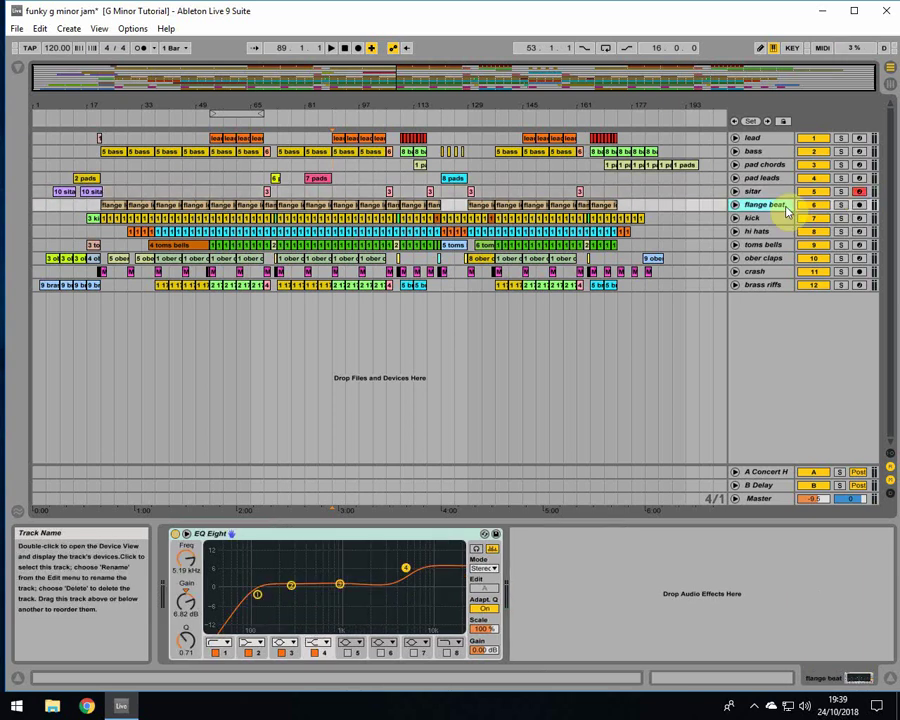
pyautogui.click(770, 218)
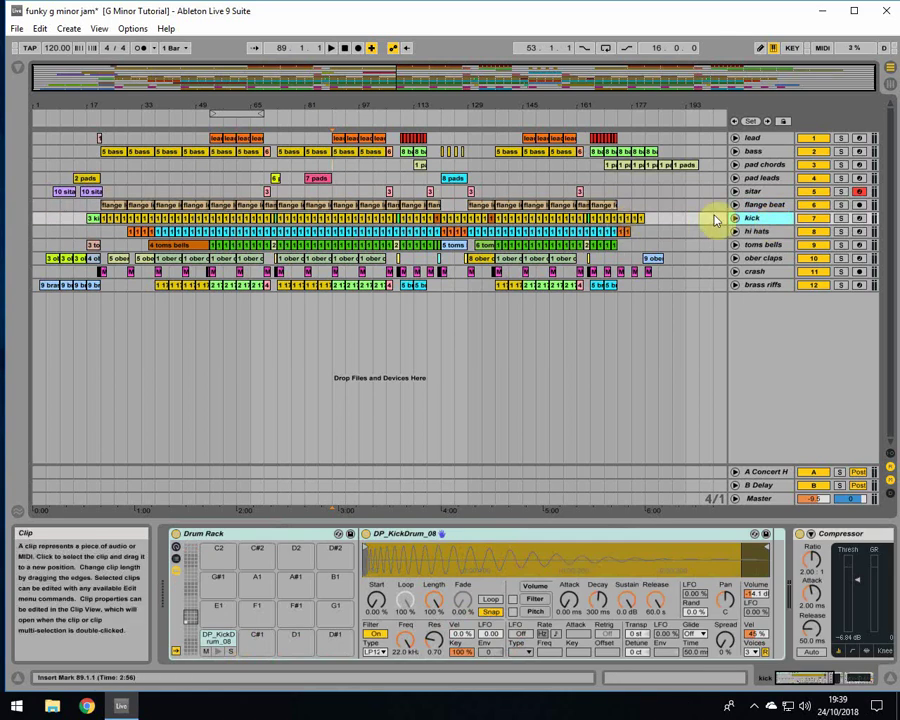
# Unfold the hi hats track to show its Track Volume lane and display the toms bells track's devices
pyautogui.click(735, 218)
pyautogui.click(735, 218)
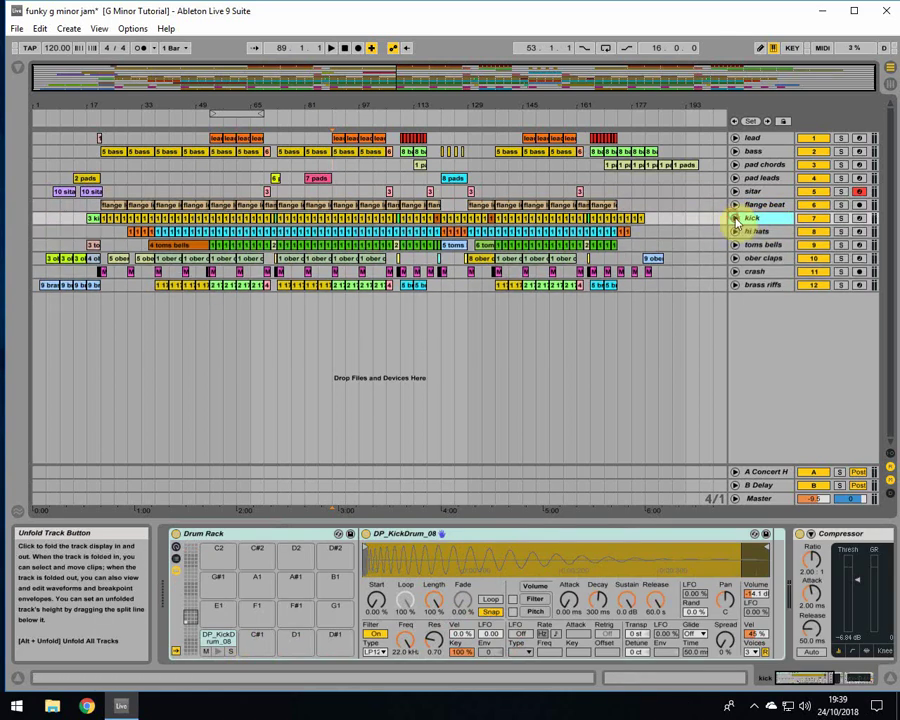
pyautogui.click(736, 231)
pyautogui.click(754, 248)
pyautogui.click(754, 255)
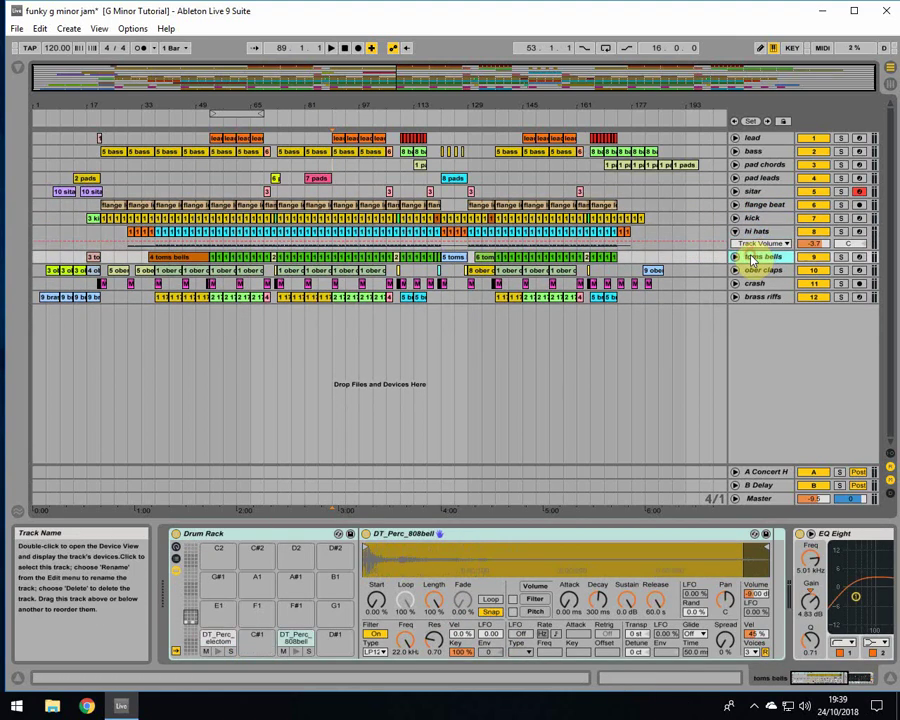
# Arm the toms bells track for recording and unfold it
pyautogui.click(447, 272)
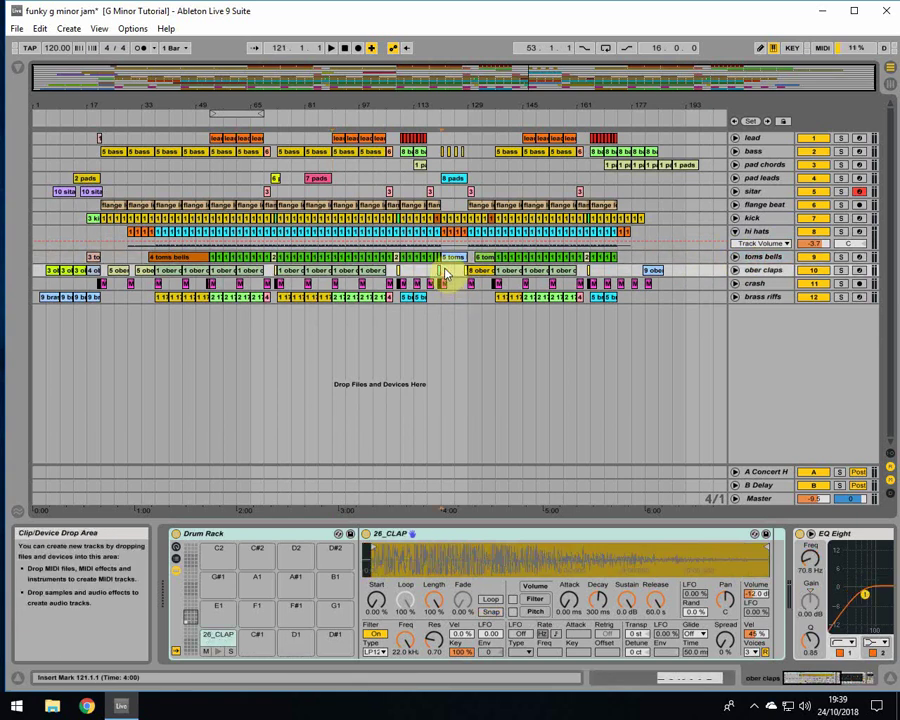
pyautogui.click(859, 257)
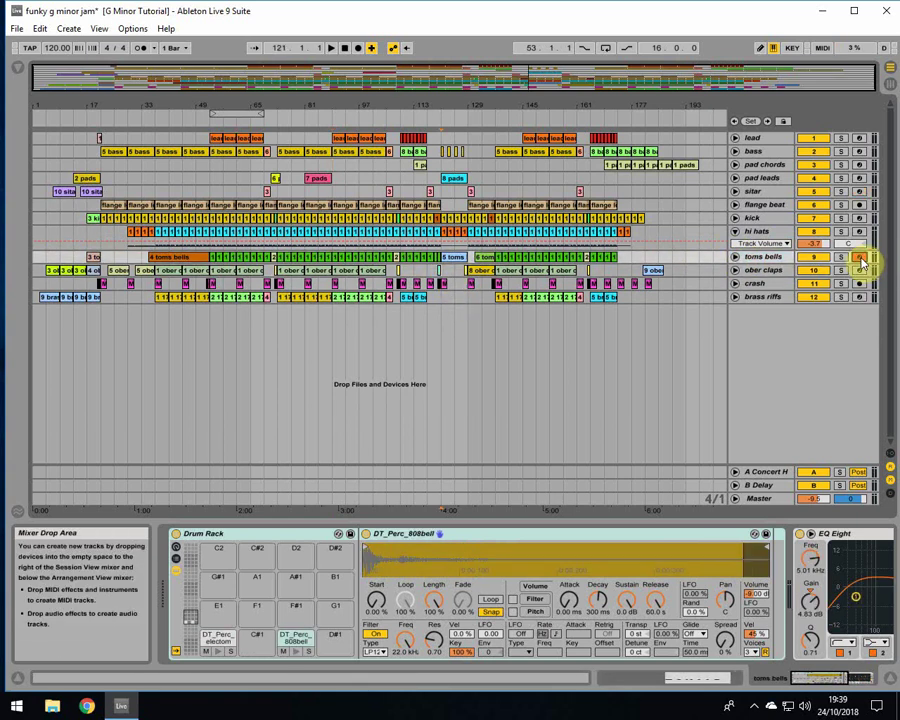
pyautogui.click(735, 257)
# Examine the different toms bells clips in the arrangement, looking closely at the one starting at bar 71
pyautogui.click(480, 260)
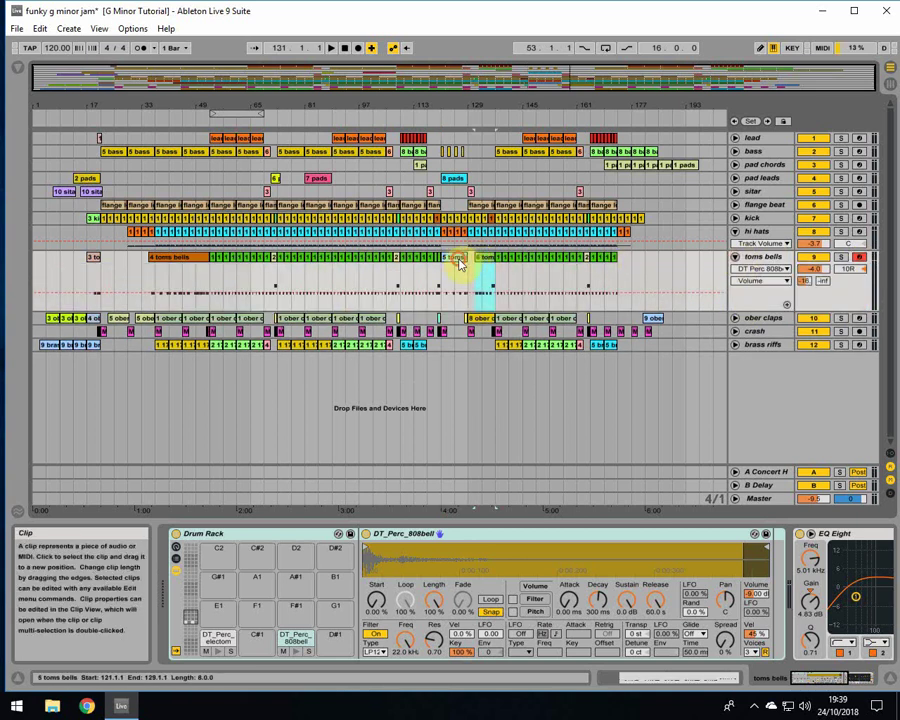
pyautogui.click(456, 260)
pyautogui.click(180, 260)
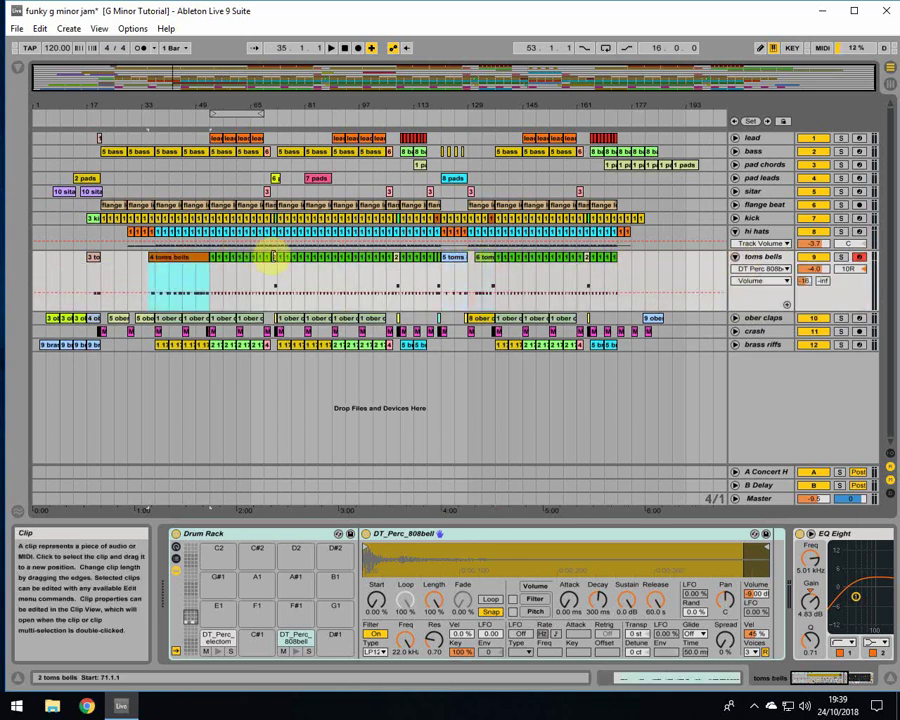
pyautogui.click(267, 256)
pyautogui.moveTo(270, 100); pyautogui.dragTo(281, 271)
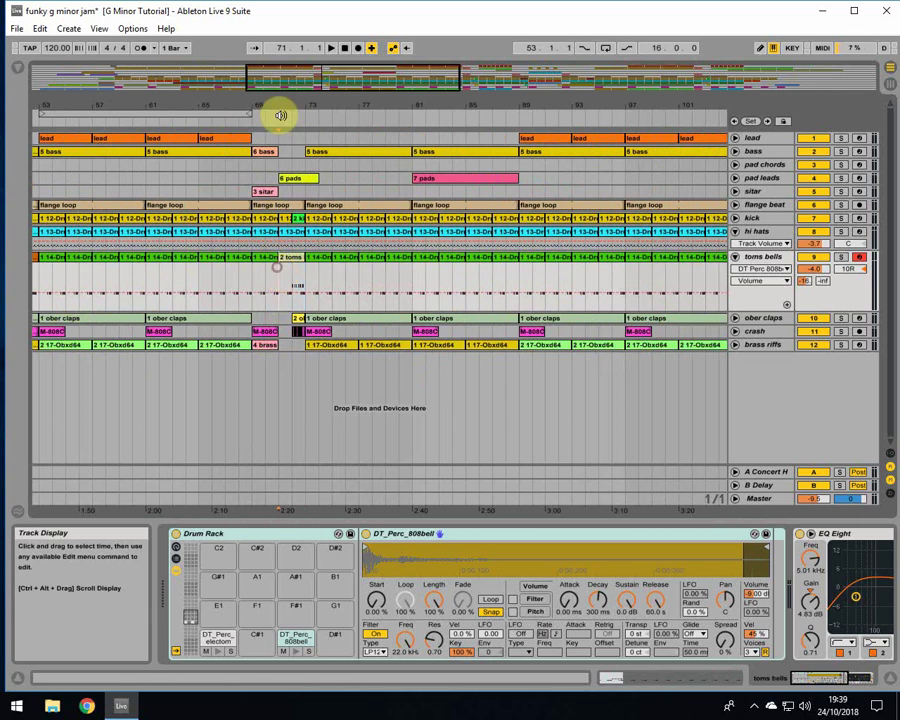
pyautogui.moveTo(281, 114); pyautogui.dragTo(360, 104)
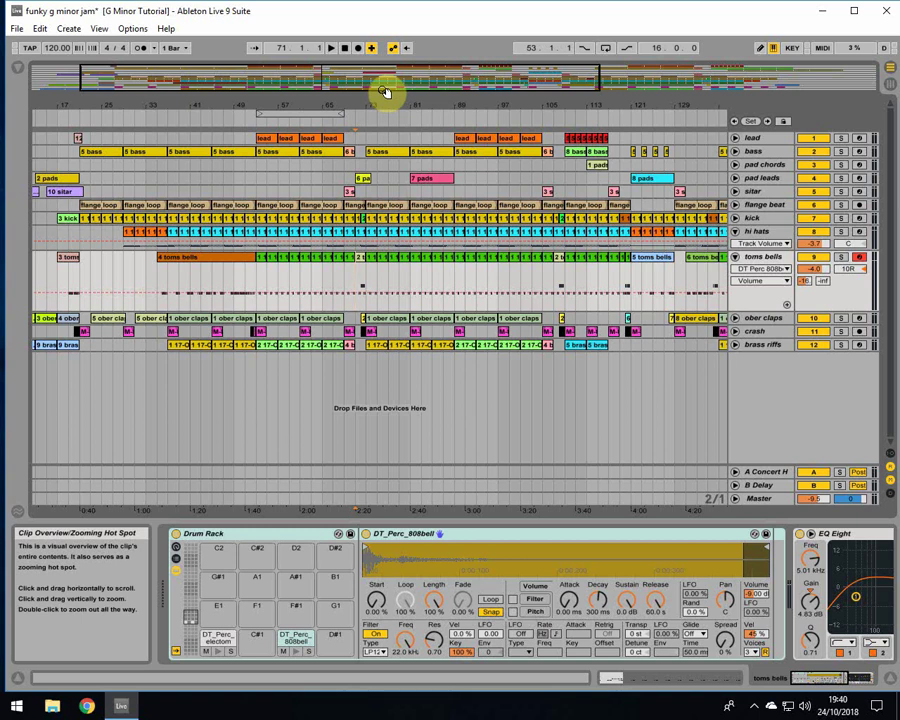
# Fold the toms bells track and unfold the ober claps track to show its Ping Pong Delay Dry/Wet automation
pyautogui.click(735, 258)
pyautogui.click(750, 270)
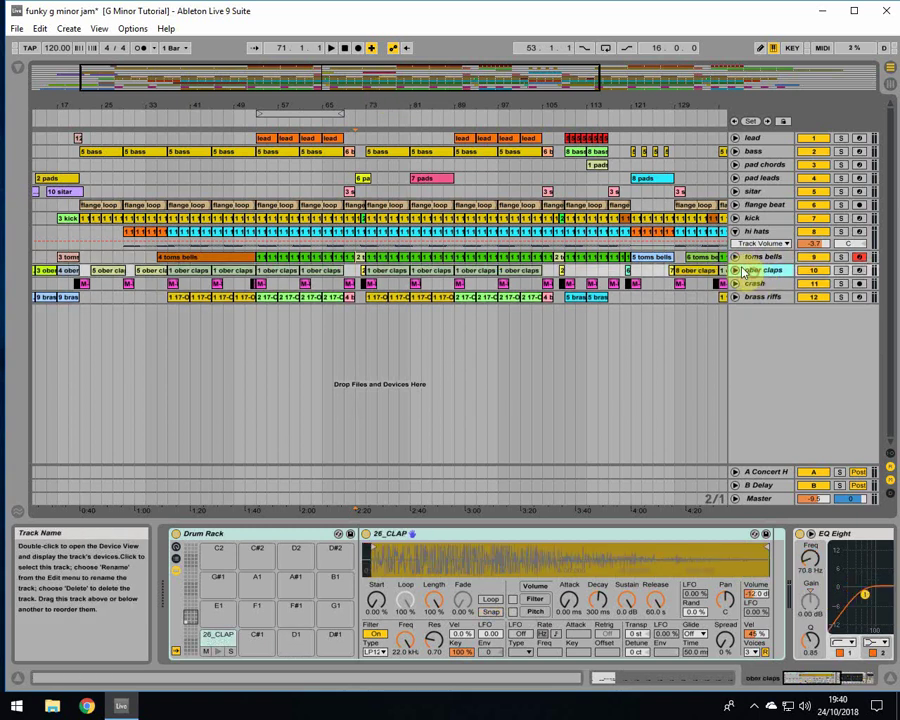
pyautogui.click(735, 270)
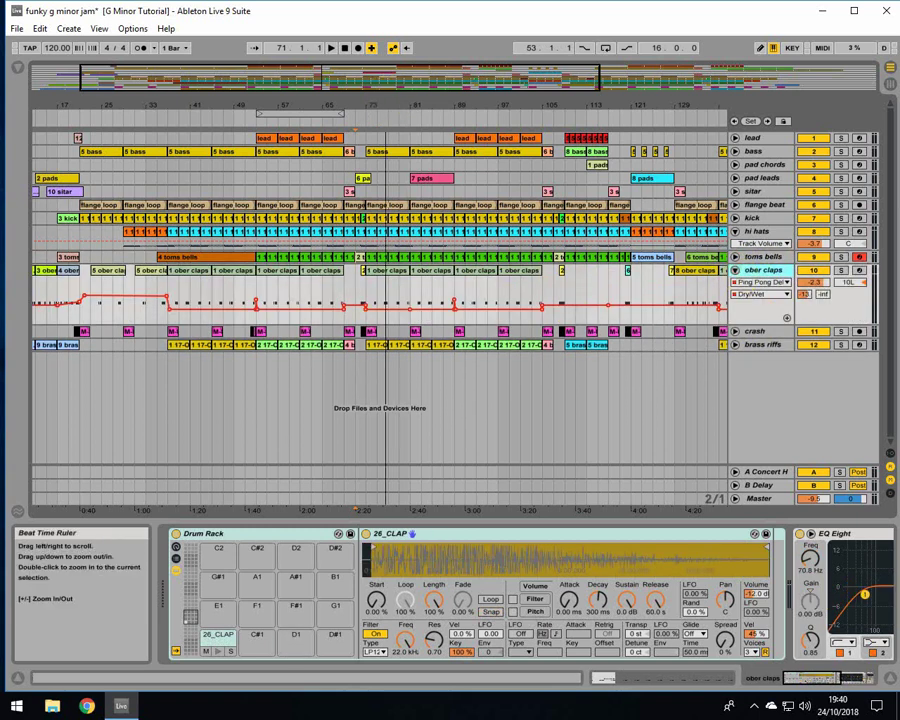
# Solo the ober claps track and play the arrangement from bar 133
pyautogui.moveTo(292, 102); pyautogui.dragTo(292, 70)
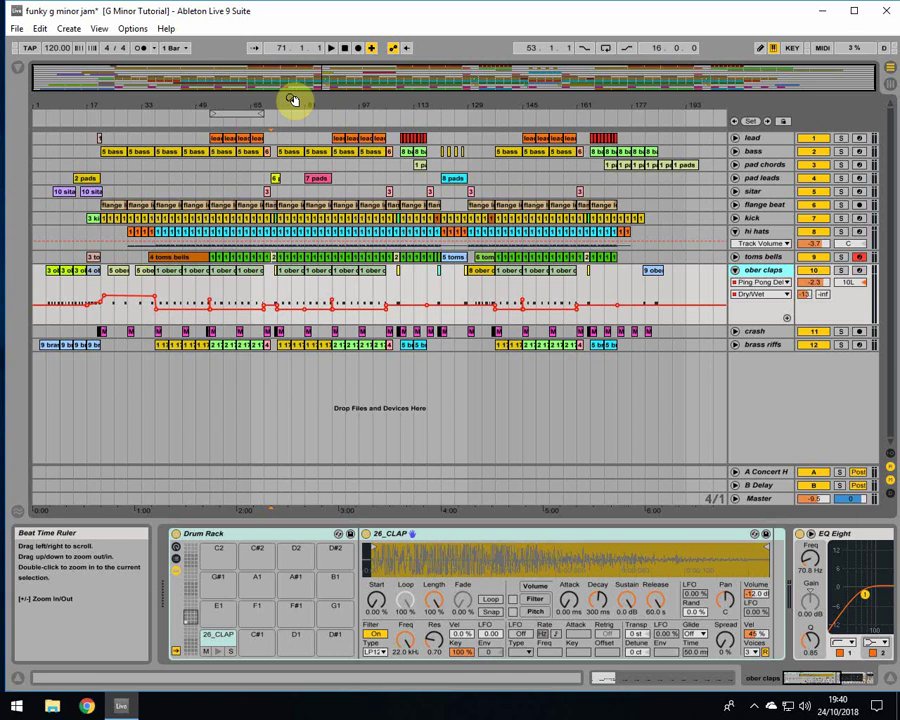
pyautogui.click(482, 282)
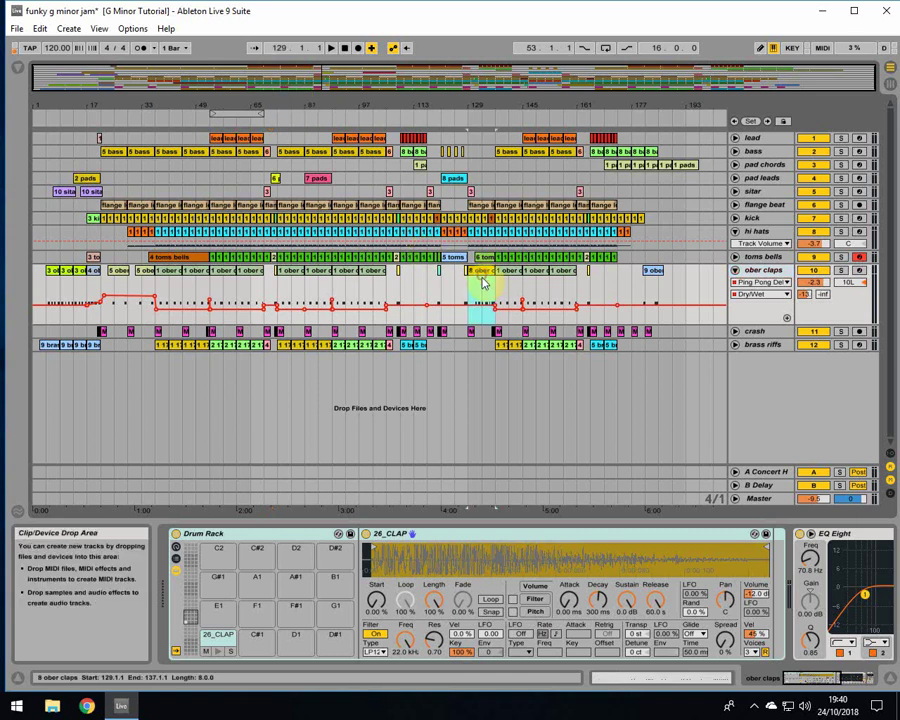
pyautogui.click(840, 272)
pyautogui.click(484, 295)
pyautogui.press('space')
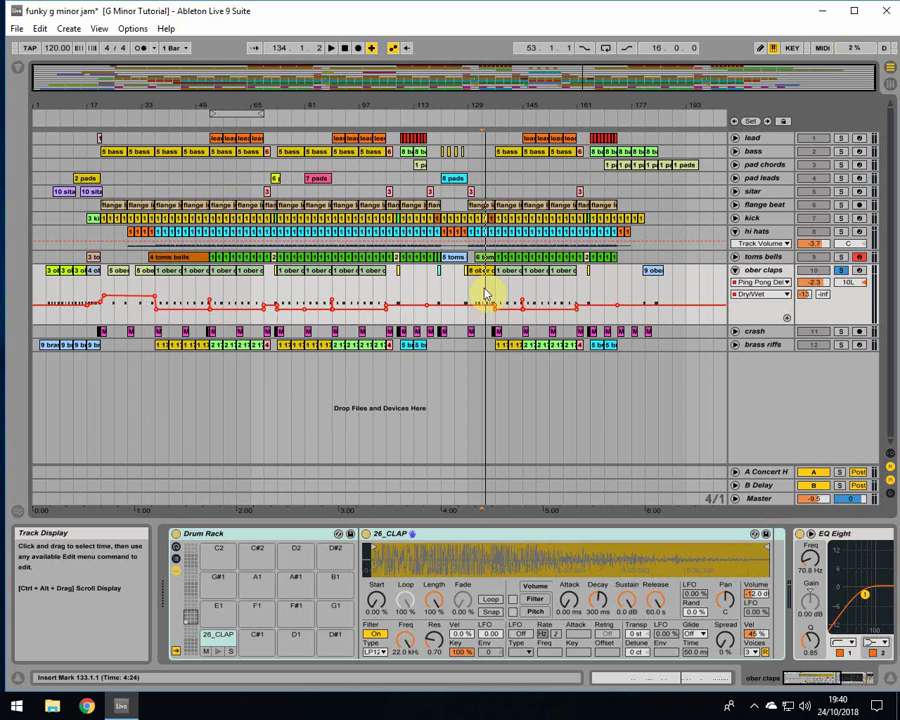
# Show the crash track's devices, then arm and solo the brass riffs track with the insert mark at bar 109
pyautogui.click(755, 336)
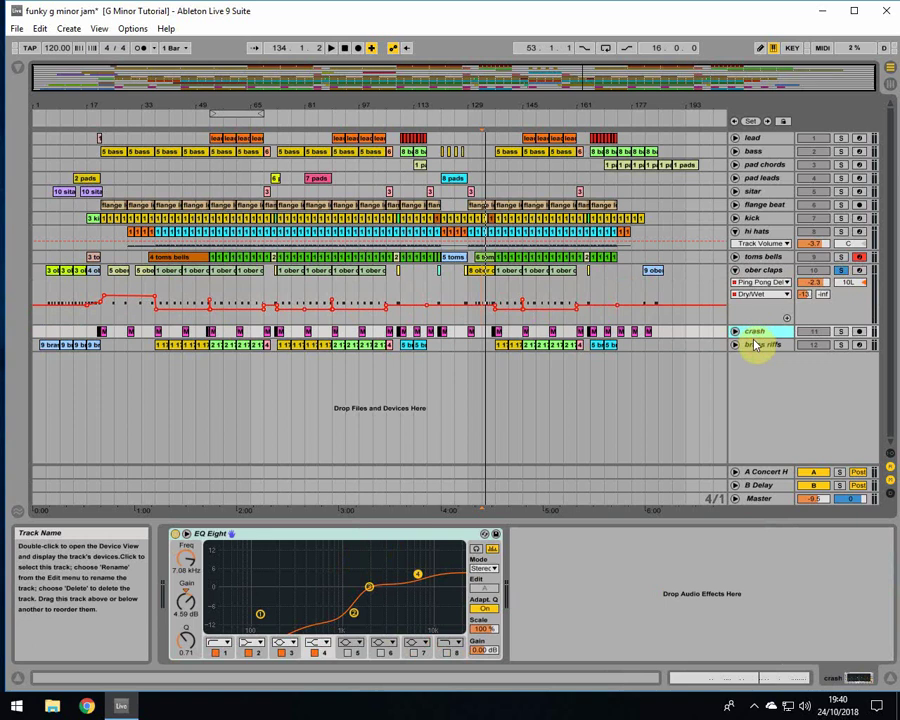
pyautogui.click(859, 345)
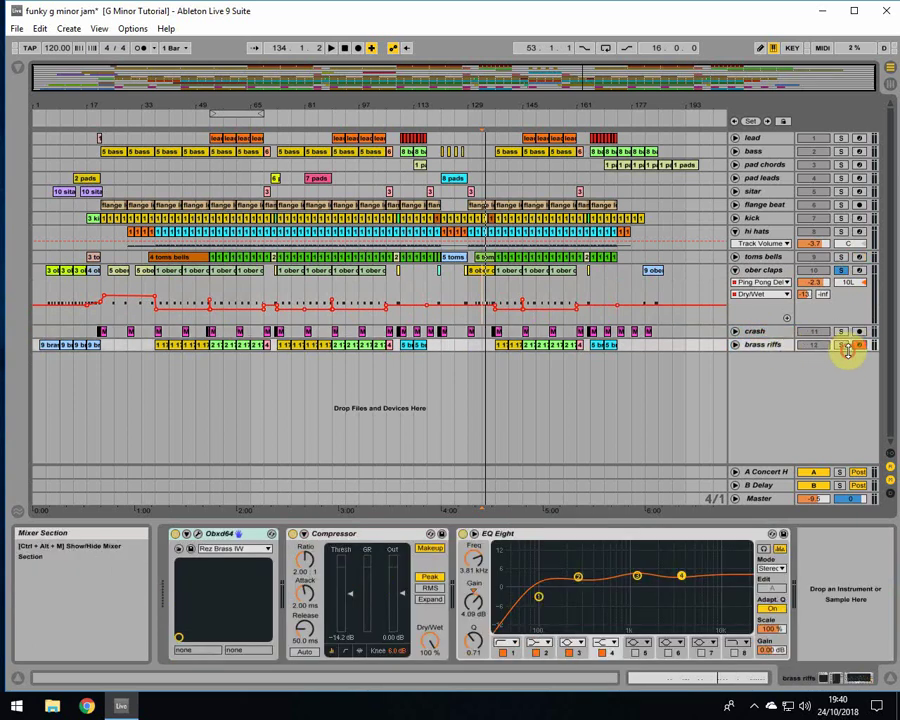
pyautogui.click(841, 345)
pyautogui.click(409, 346)
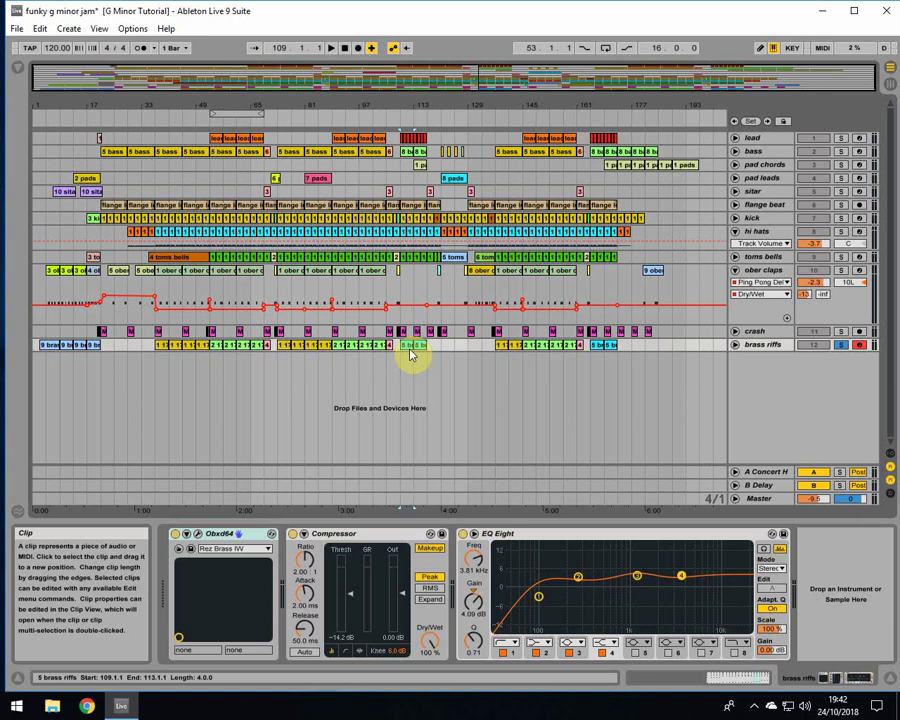
pyautogui.click(402, 361)
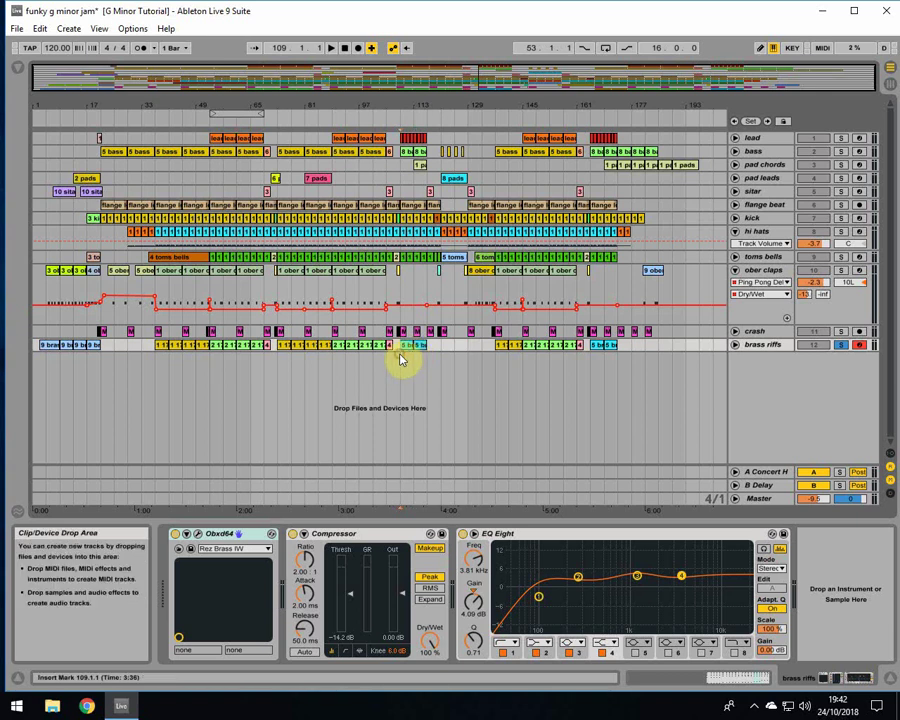
# Fold the ober claps and hi hats tracks and select a kick clip to show the kick track's devices
pyautogui.click(736, 270)
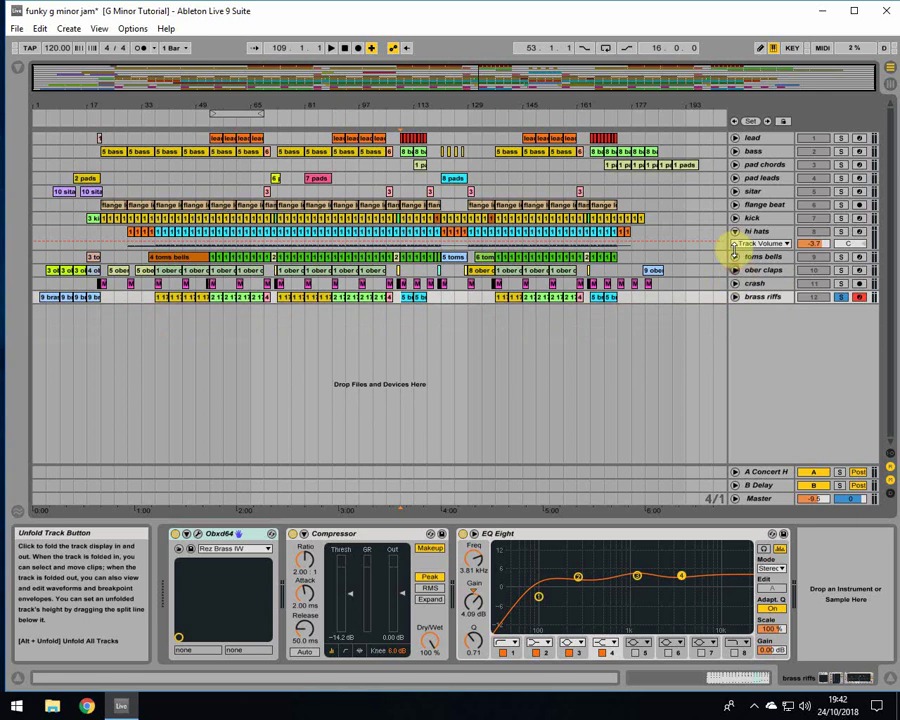
pyautogui.click(735, 231)
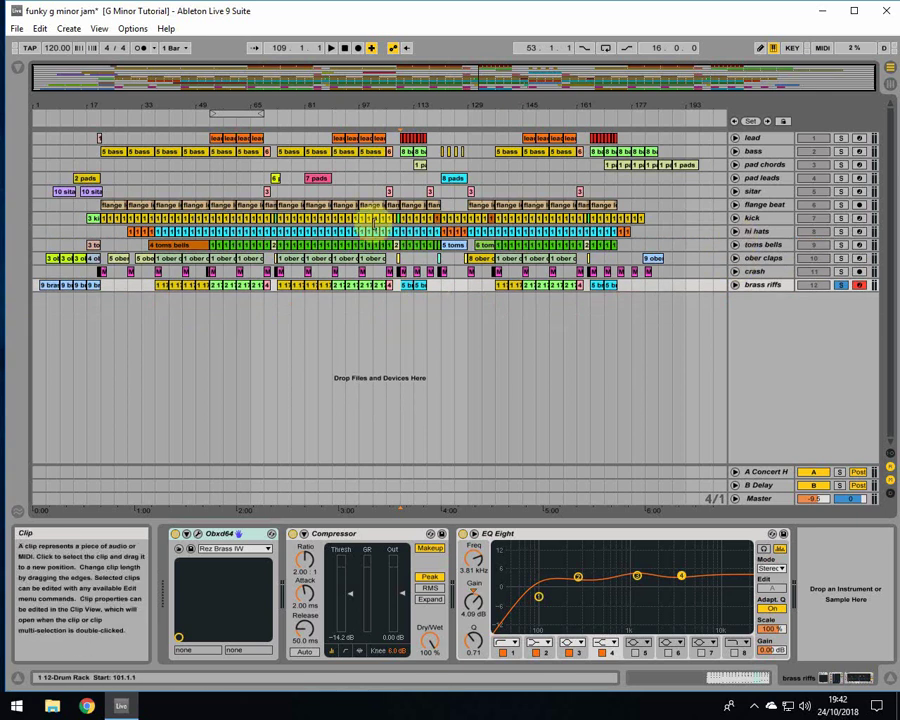
pyautogui.click(334, 220)
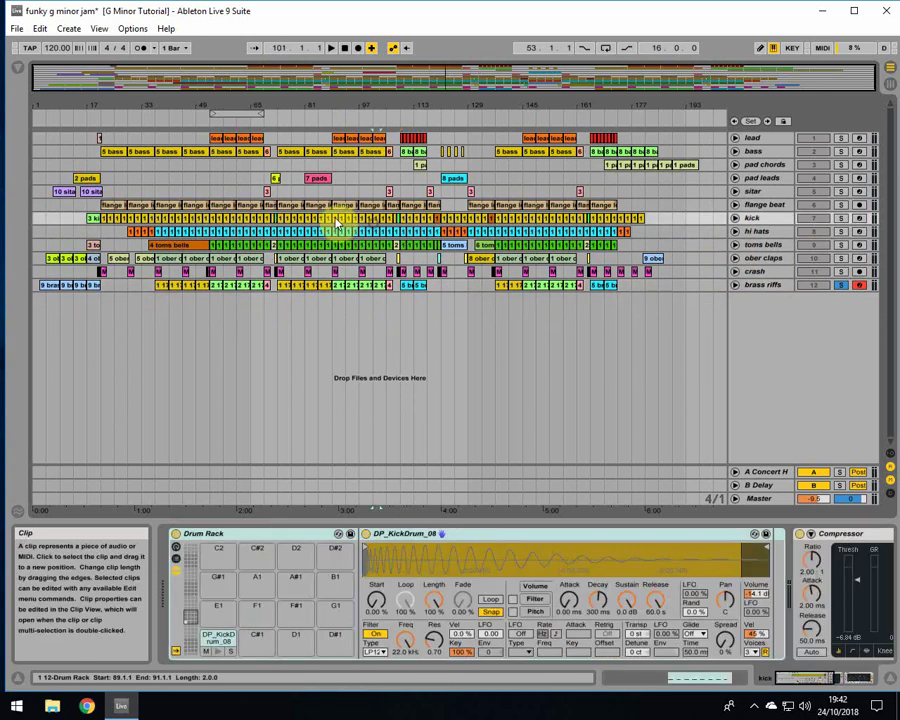
# Look over the mixer in Session View, viewing the pad leads and sitar tracks, and return to Arrangement View
pyautogui.click(889, 81)
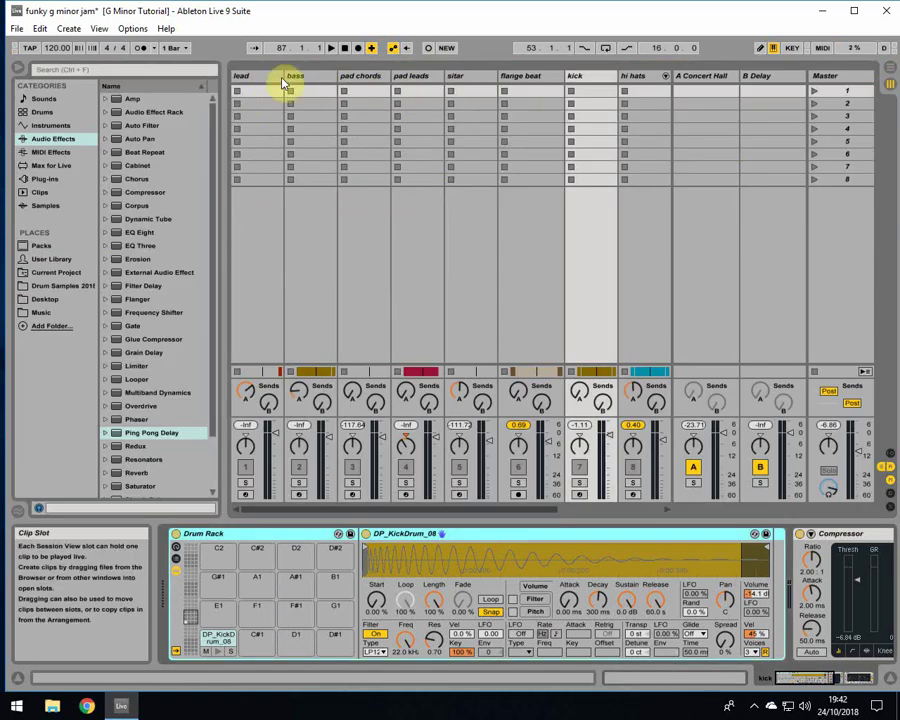
pyautogui.click(415, 76)
pyautogui.click(465, 76)
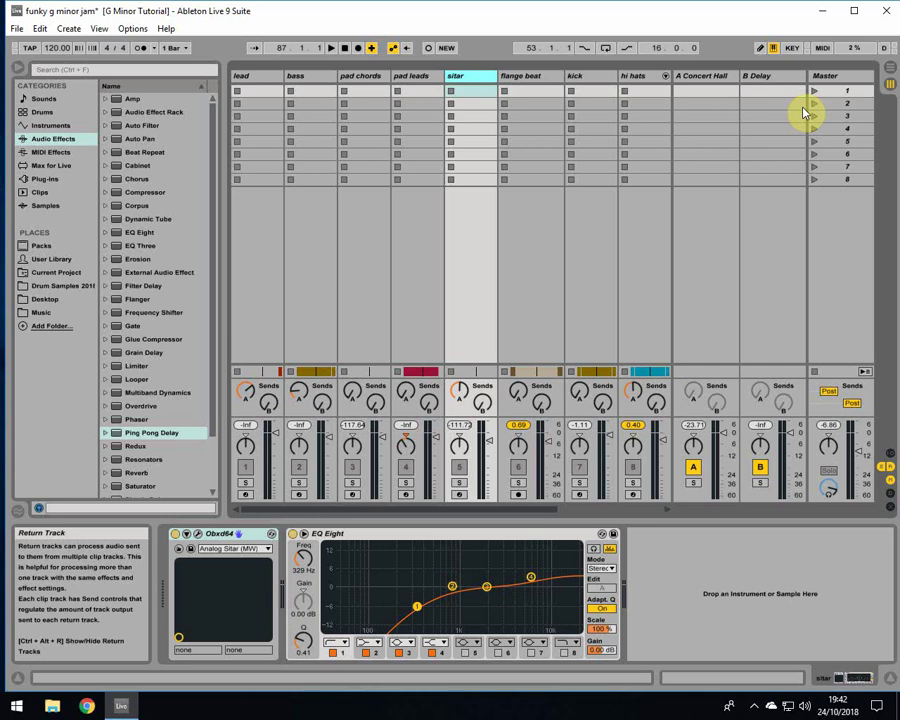
pyautogui.click(889, 70)
# Unfold the brass riffs track and select its first clip, spanning bars 3 to 9
pyautogui.click(424, 310)
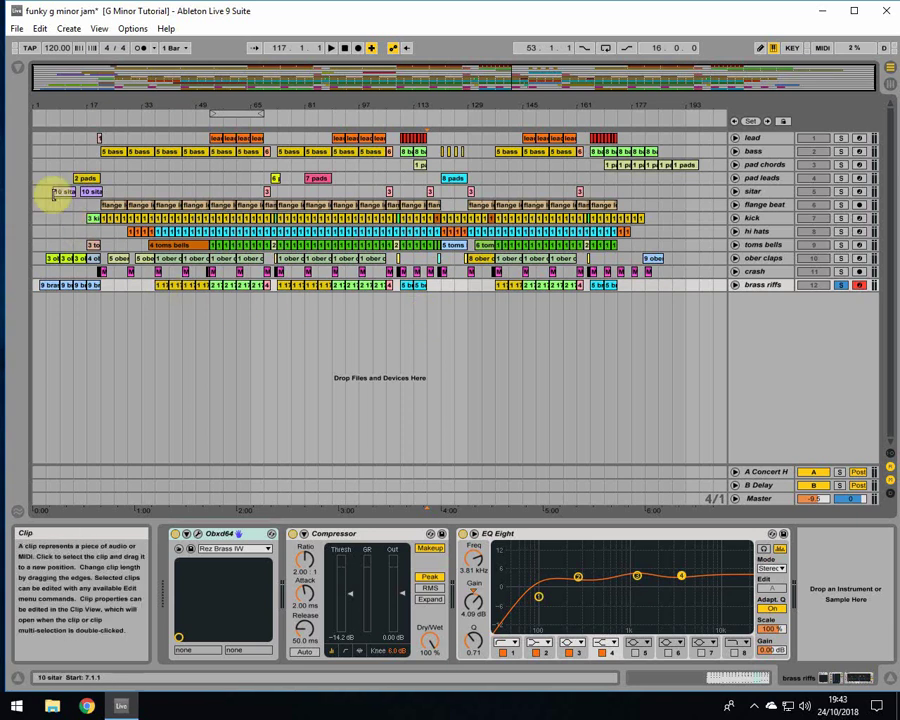
pyautogui.click(47, 178)
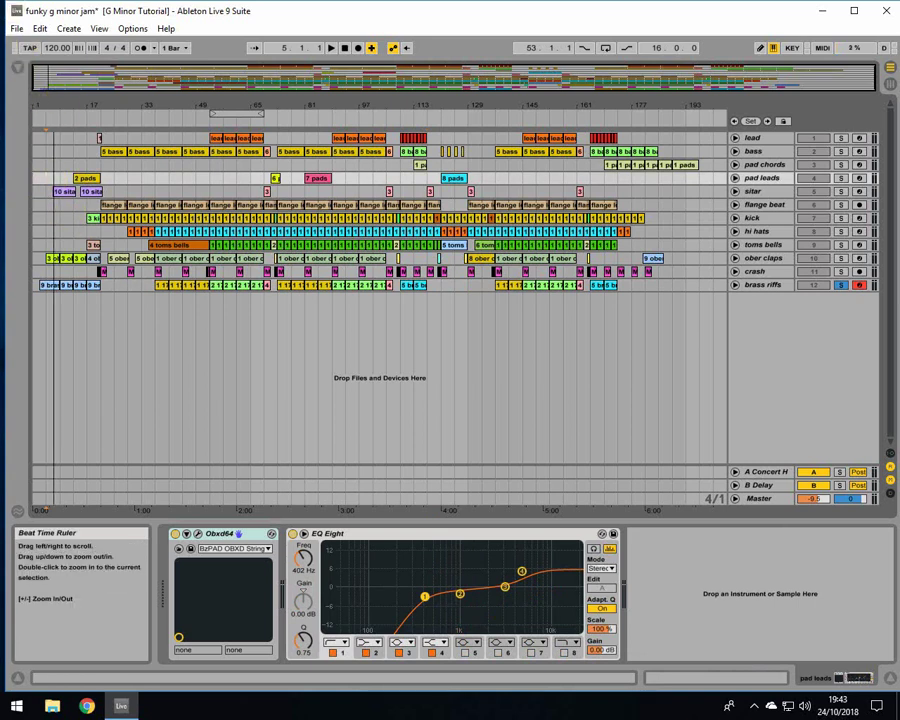
pyautogui.moveTo(54, 100); pyautogui.dragTo(133, 322)
pyautogui.click(92, 286)
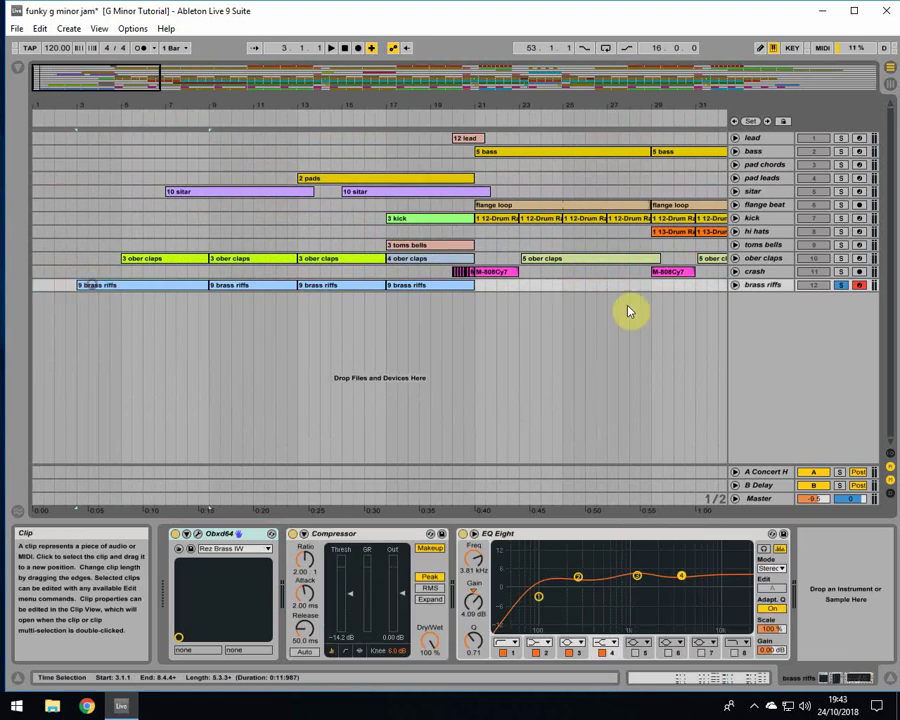
pyautogui.click(733, 289)
pyautogui.click(115, 300)
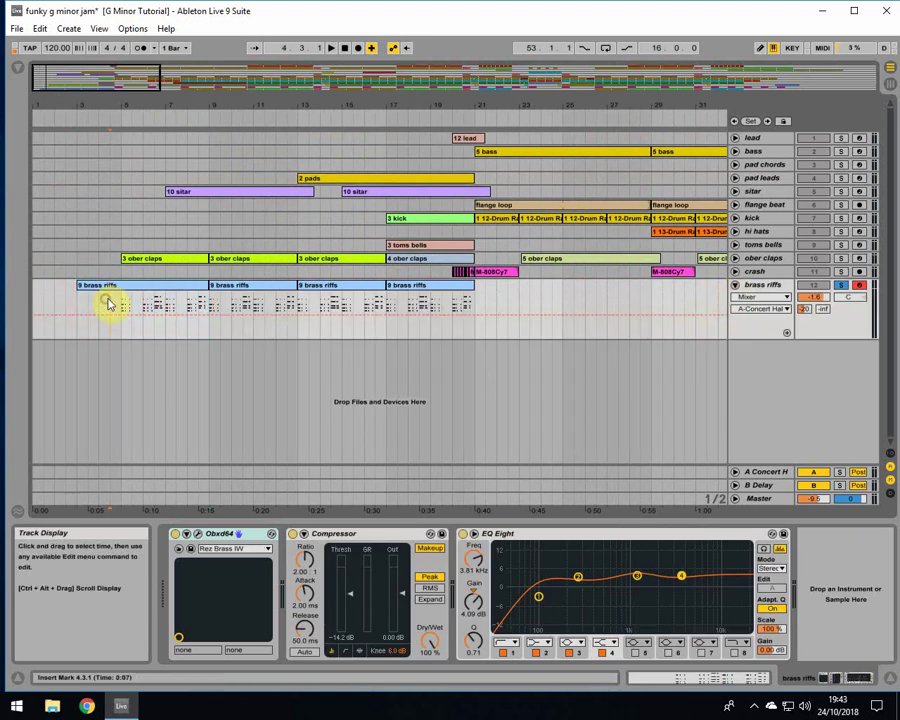
pyautogui.moveTo(207, 295); pyautogui.dragTo(80, 293)
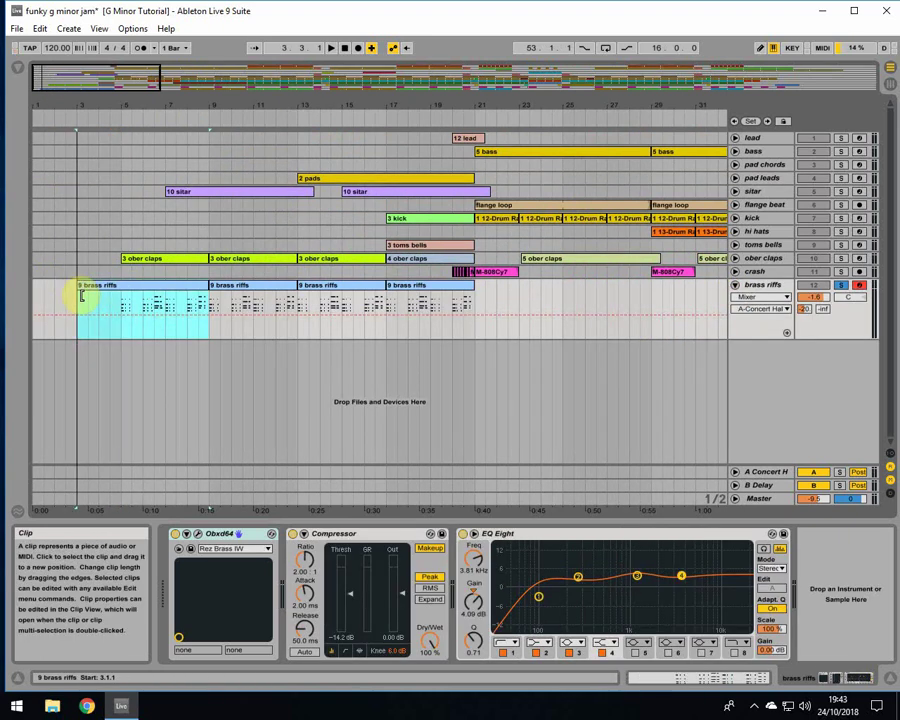
# Unfold the pad chords track and select its last pads clip, spanning bars 189 to 197
pyautogui.moveTo(80, 104); pyautogui.dragTo(330, 86)
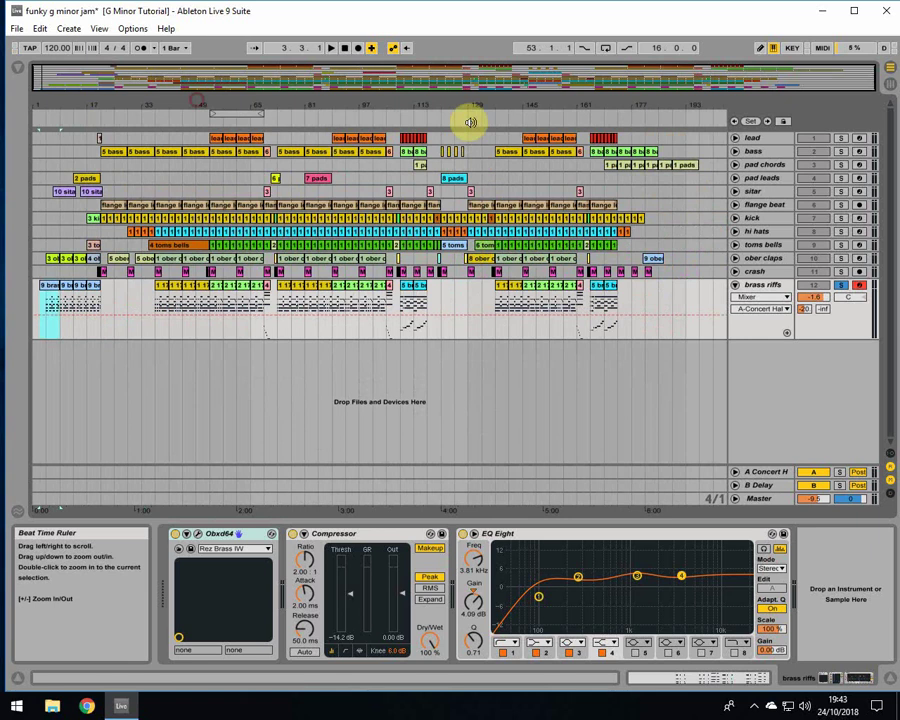
pyautogui.moveTo(482, 79); pyautogui.dragTo(656, 168)
pyautogui.click(659, 170)
pyautogui.click(735, 165)
pyautogui.click(629, 165)
# Turn off solo and record arm on the brass riffs track, and fold the brass riffs and pad chords tracks
pyautogui.click(841, 332)
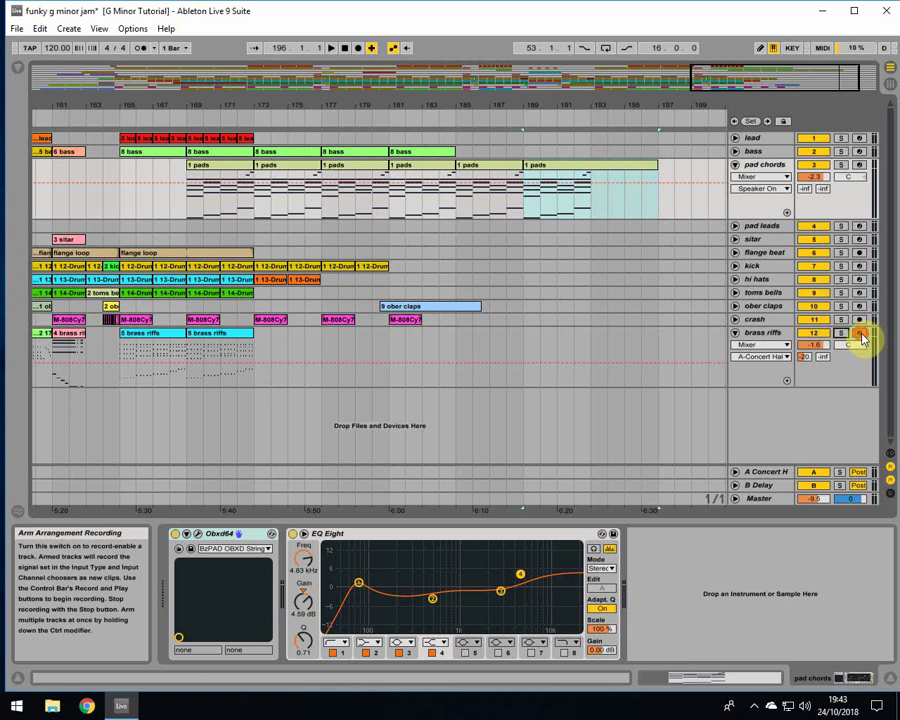
pyautogui.click(859, 332)
pyautogui.click(737, 333)
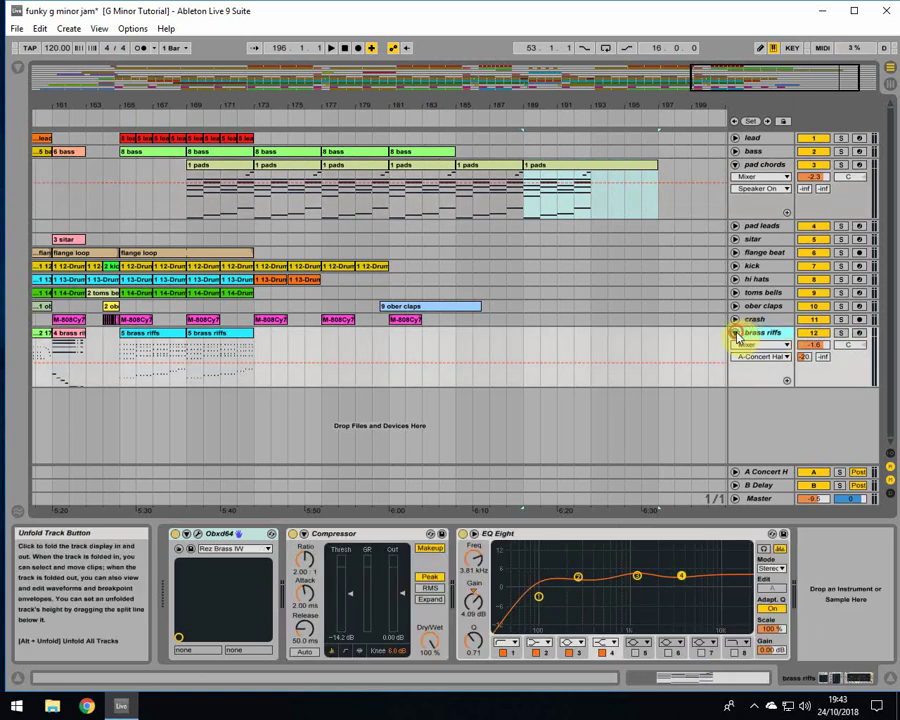
pyautogui.click(737, 166)
# View the Master track's levels and device chain in Session View, then return to Arrangement View
pyautogui.click(886, 85)
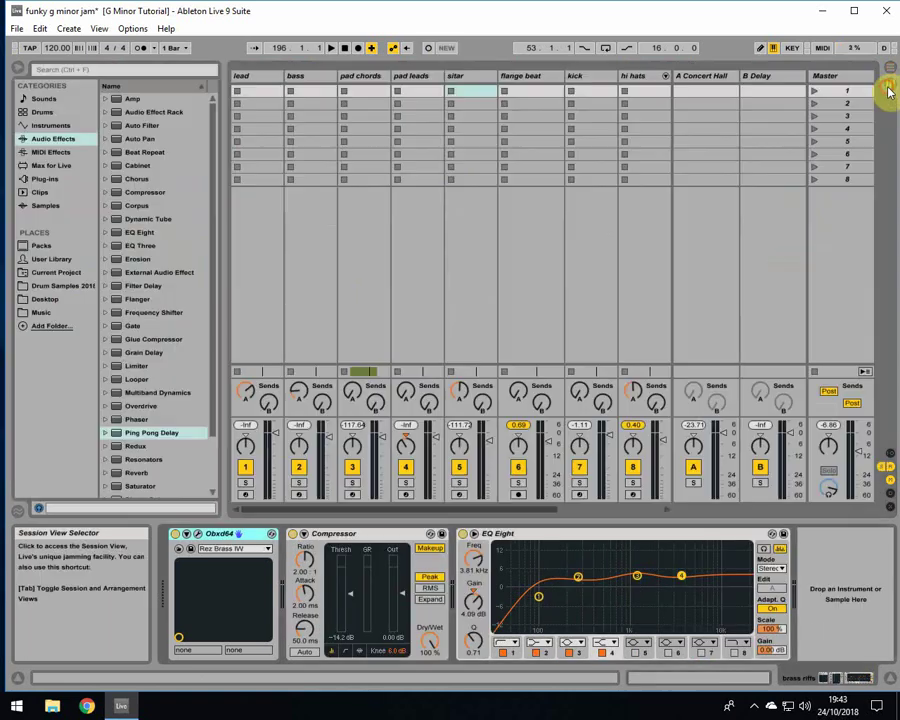
pyautogui.click(826, 77)
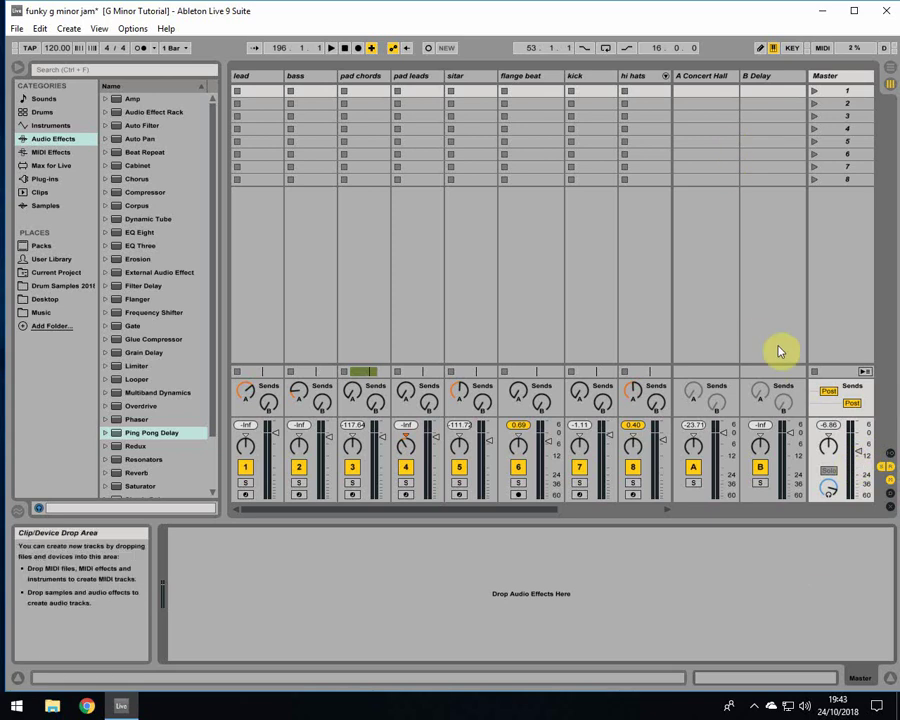
pyautogui.click(887, 77)
# Play the arrangement from bar 93, lower the master volume to -11.7 dB and replay it to check the level
pyautogui.moveTo(388, 86); pyautogui.dragTo(407, 202)
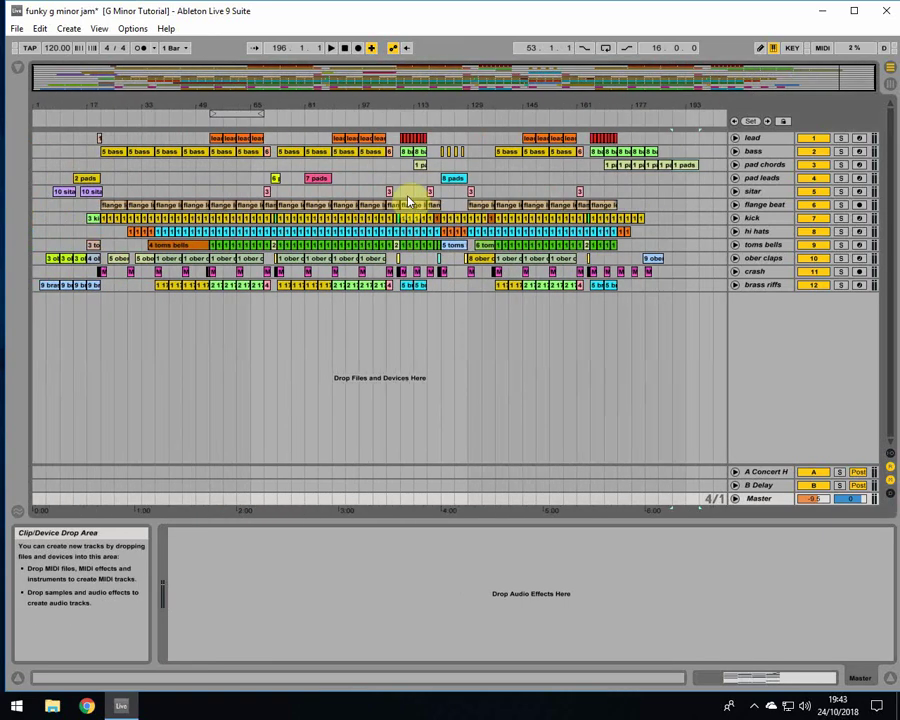
pyautogui.click(345, 290)
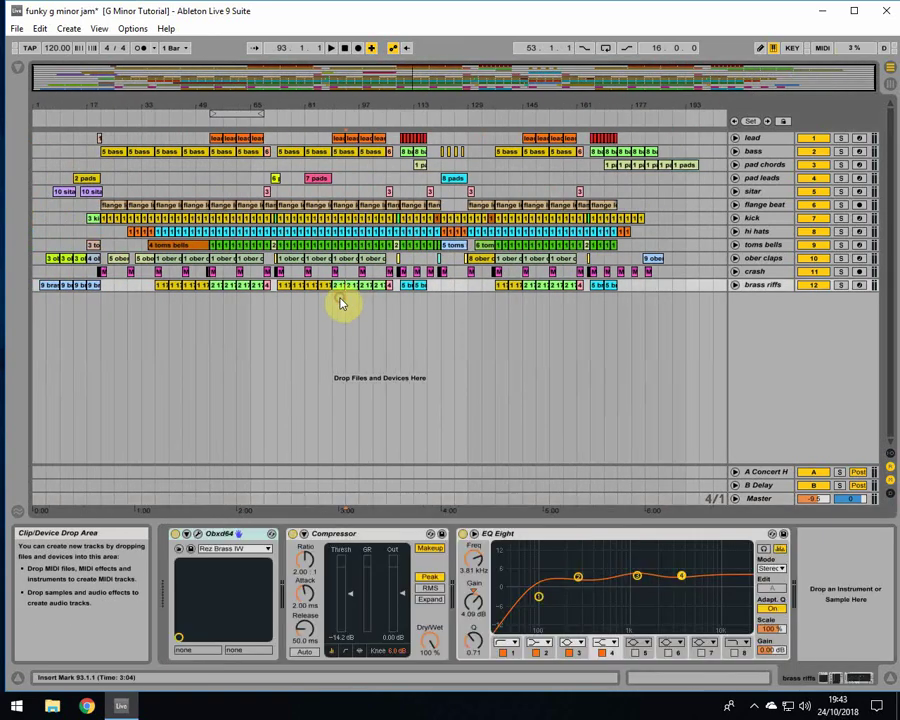
pyautogui.click(886, 84)
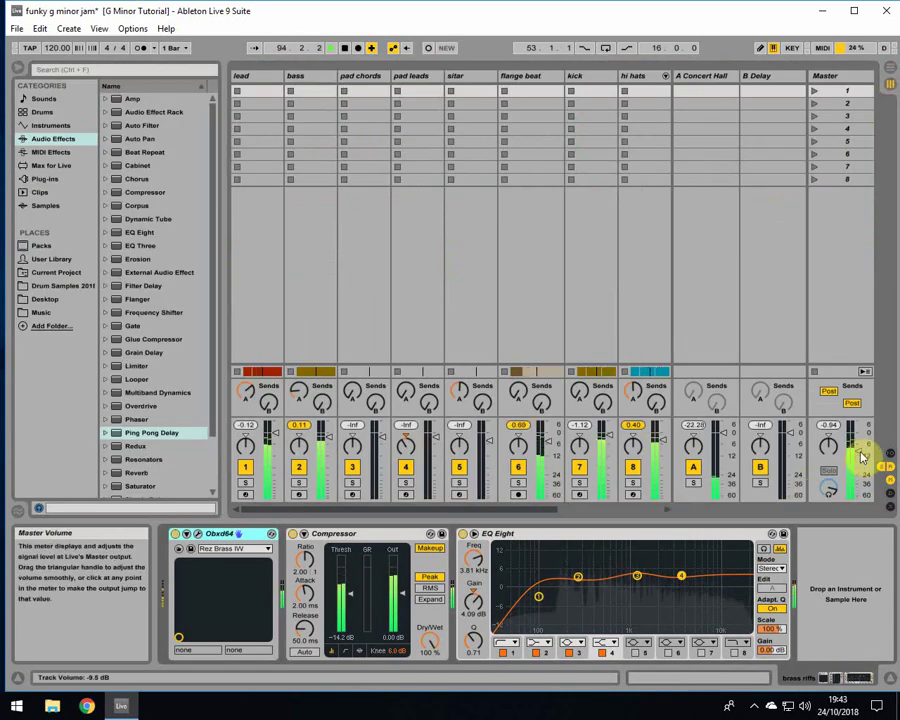
pyautogui.press('space')
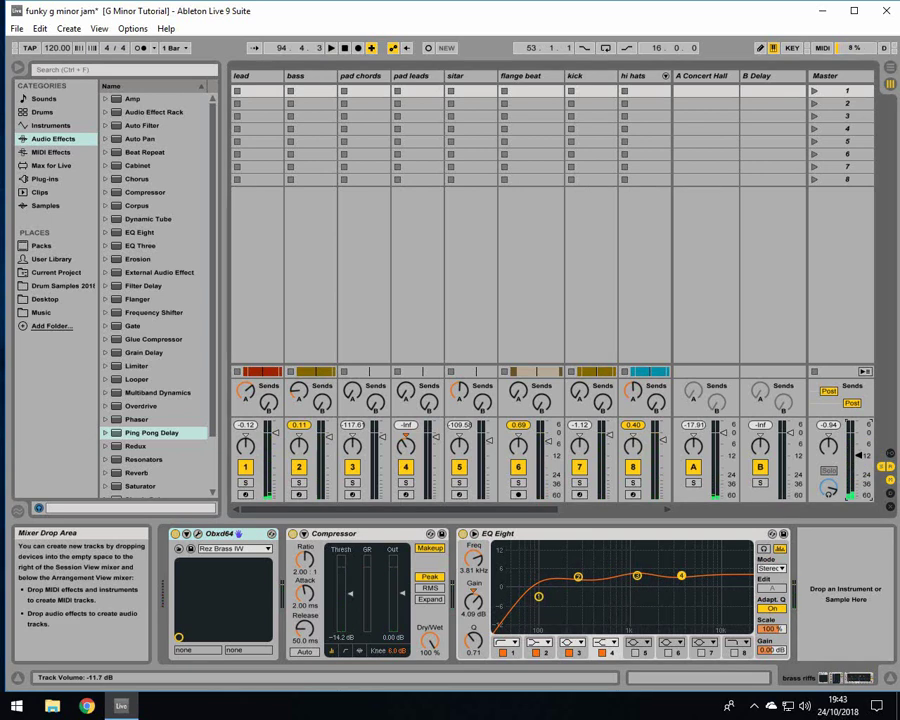
pyautogui.press('space')
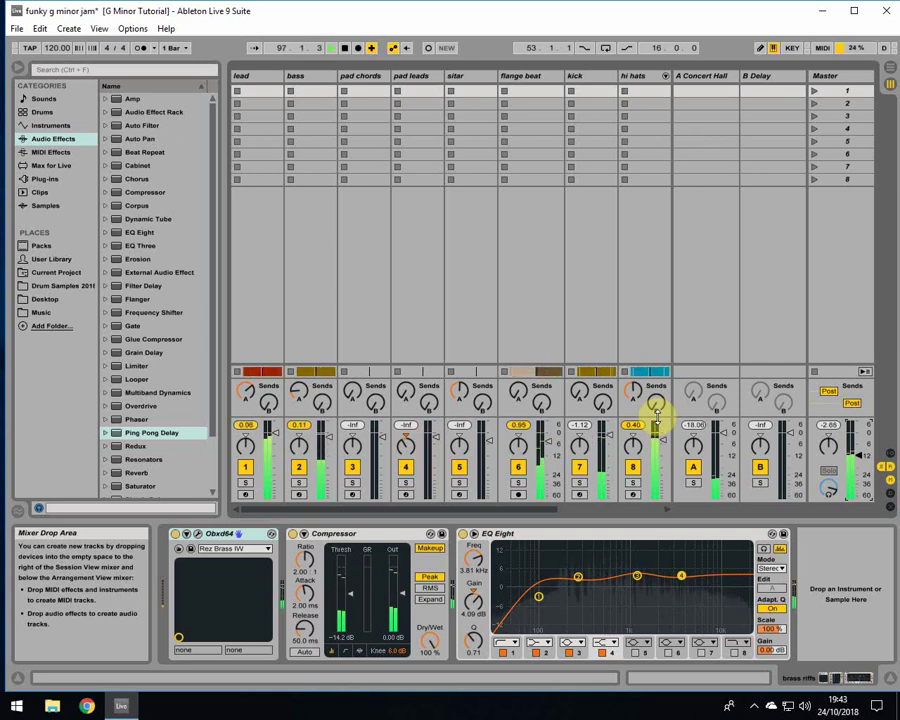
pyautogui.press('space')
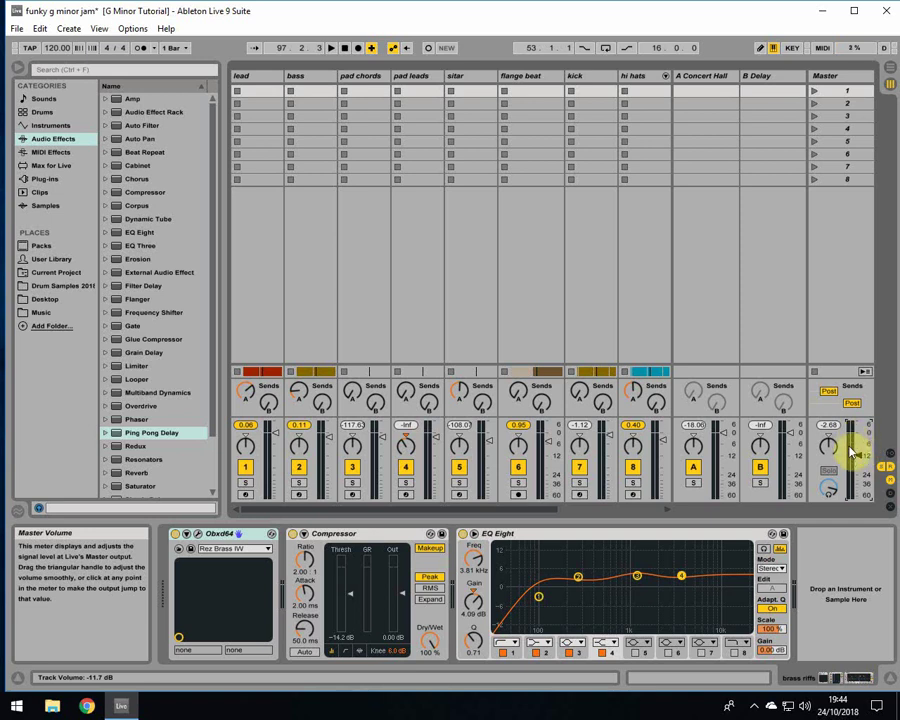
# Return to Arrangement View and place the insert mark on the lead track at the song's start, bar 3
pyautogui.click(890, 70)
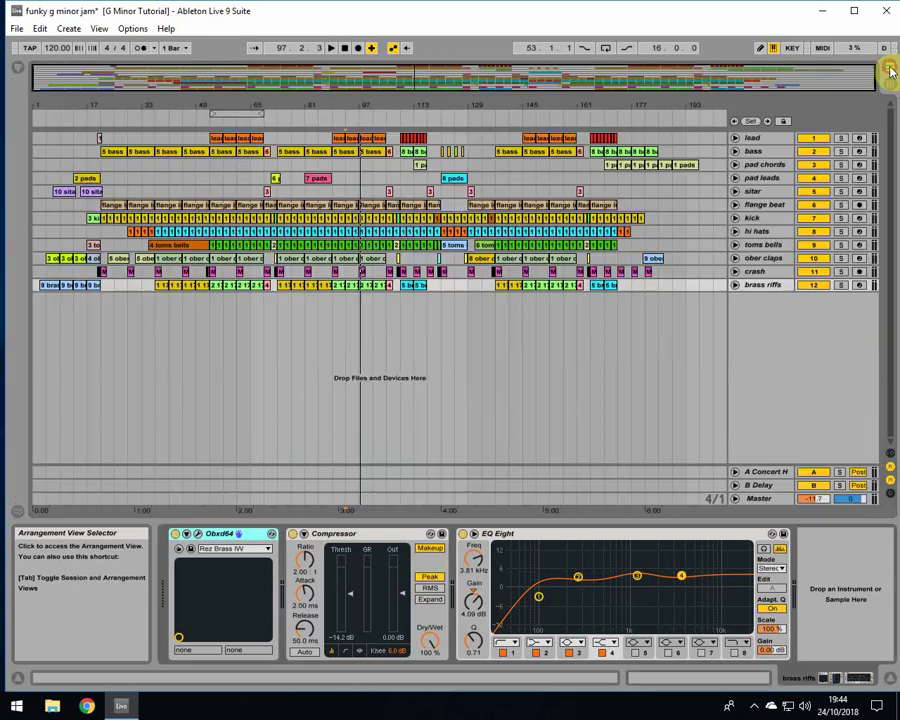
pyautogui.moveTo(56, 100)
pyautogui.mouseDown()
pyautogui.moveTo(56, 130)
pyautogui.moveTo(96, 106)
pyautogui.moveTo(52, 132)
pyautogui.moveTo(58, 116)
pyautogui.mouseUp()
pyautogui.click(44, 137)
pyautogui.click(59, 139)
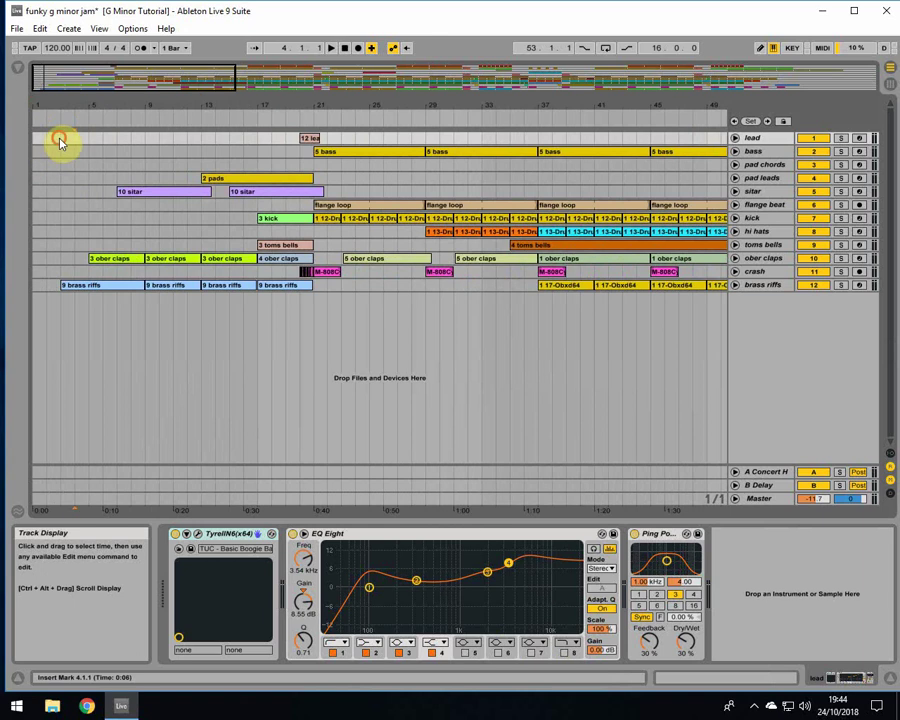
# Export the Master track over bars 3 to 197 as a 24-bit, 44100 Hz WAV named funky g minor jam on the Desktop
pyautogui.click(17, 28)
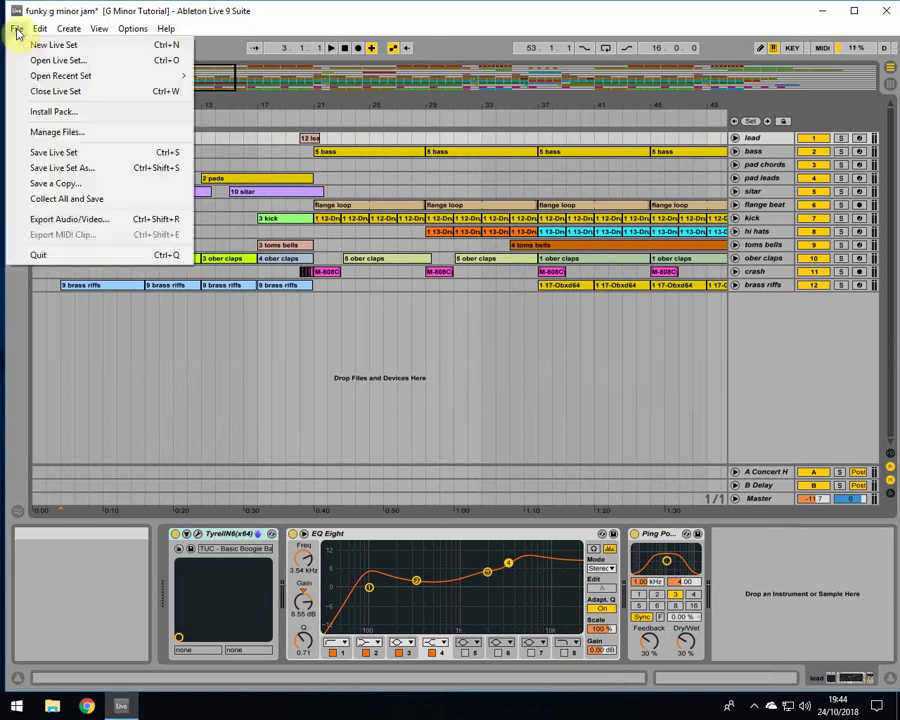
pyautogui.click(28, 218)
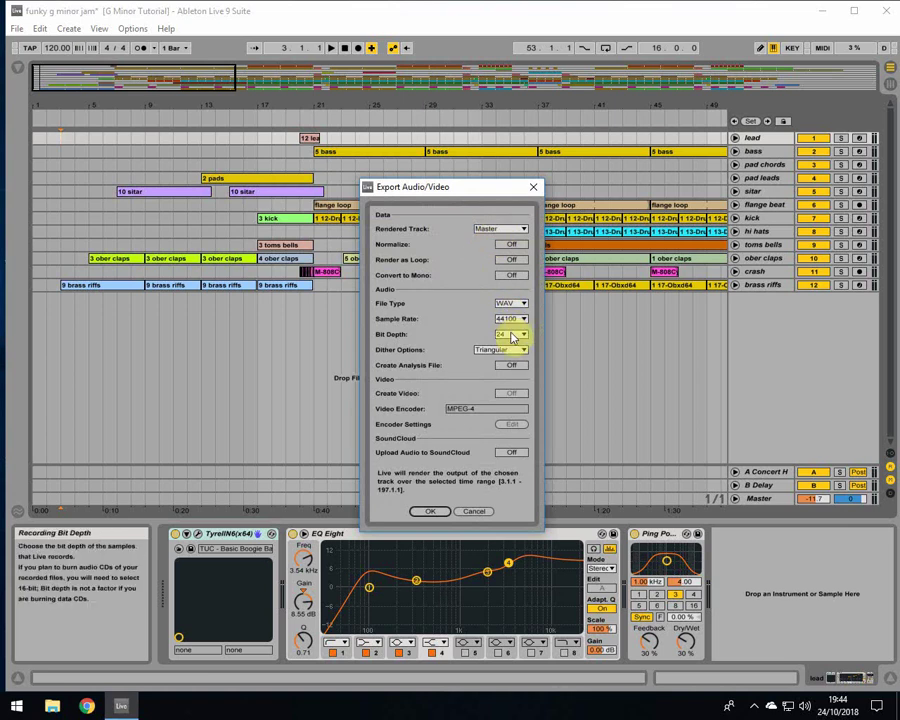
pyautogui.click(430, 513)
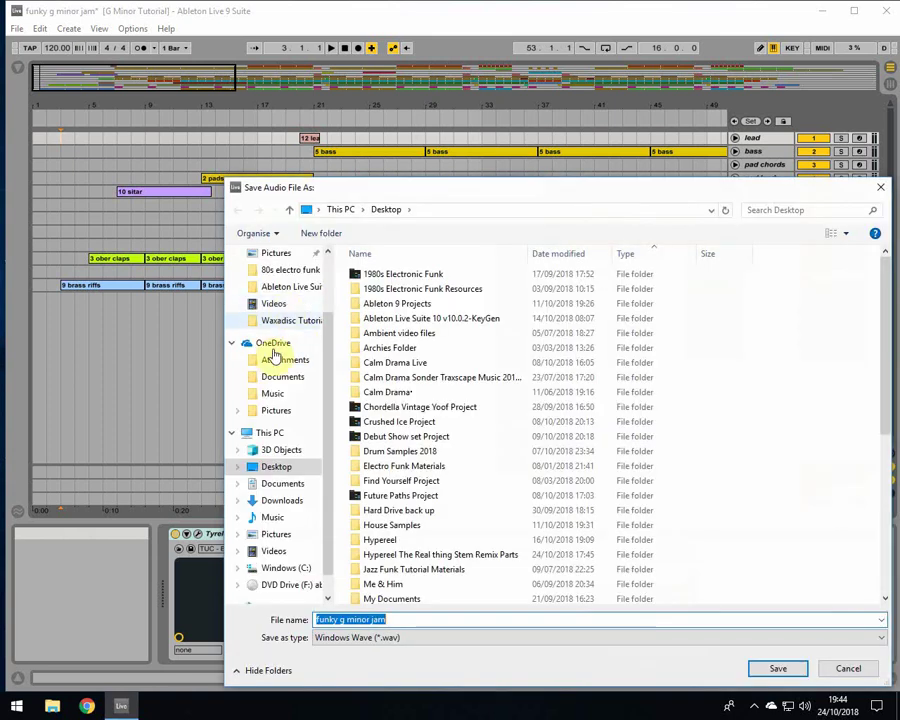
pyautogui.click(275, 467)
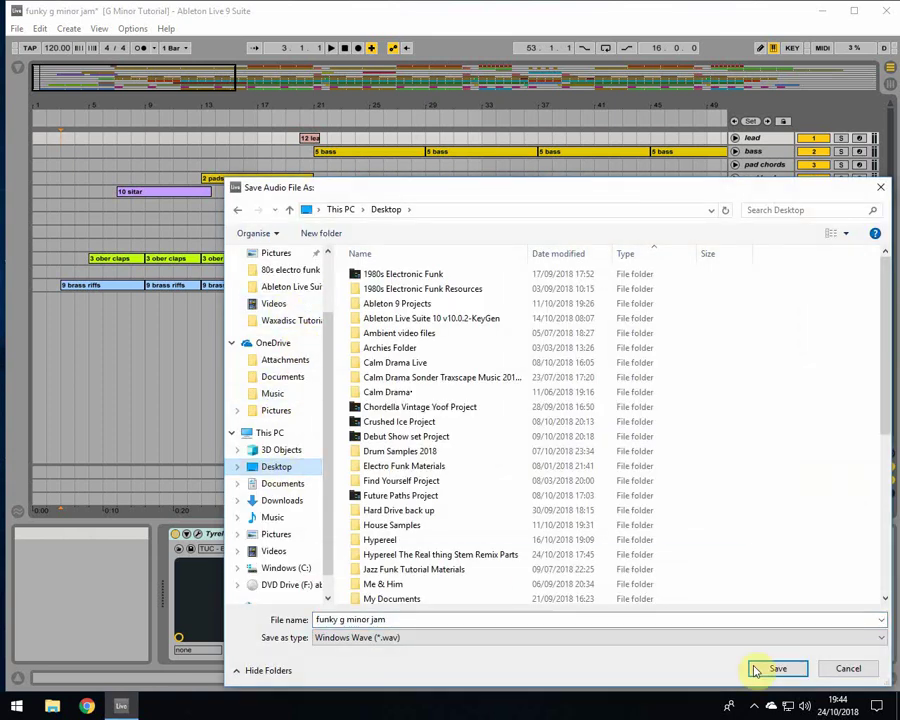
pyautogui.click(779, 670)
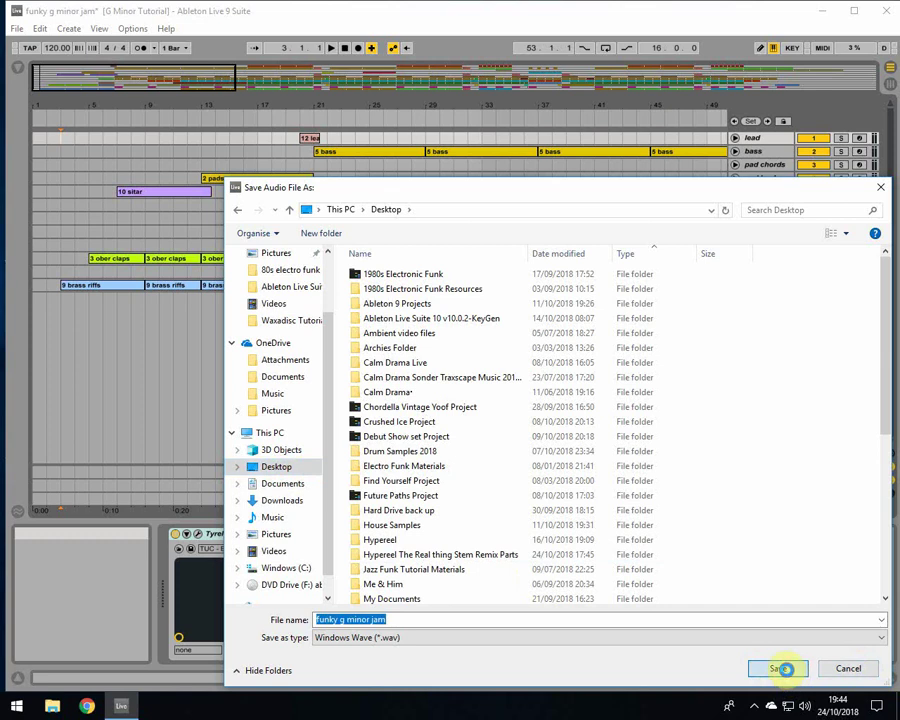
# Widen the browser and place funky g minor jam.wav from the Desktop folder on a new audio track at bar 3
pyautogui.click(487, 357)
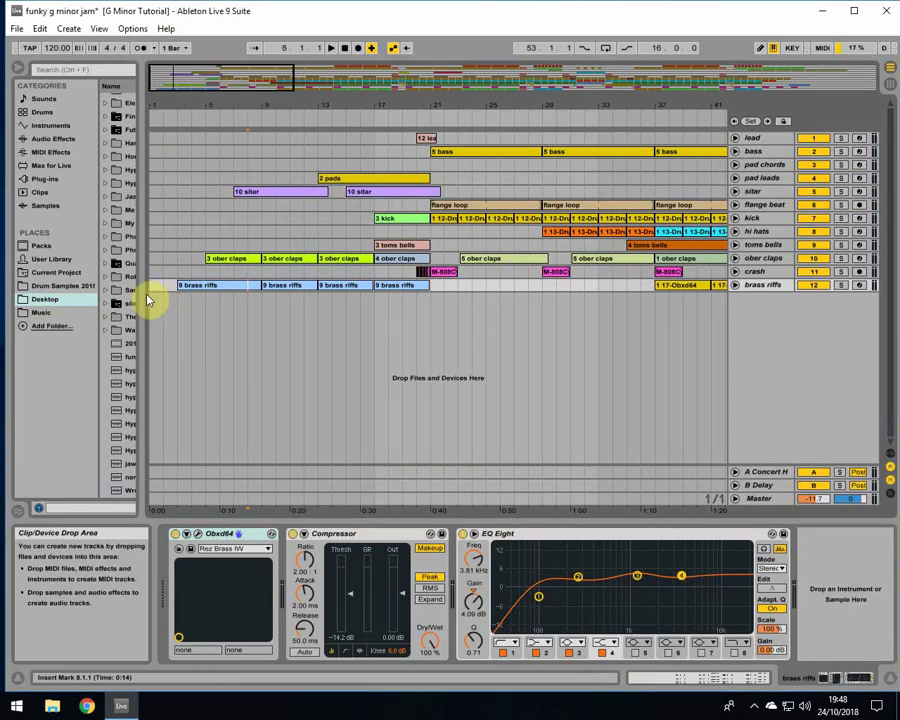
pyautogui.moveTo(145, 290); pyautogui.dragTo(297, 298)
pyautogui.click(42, 312)
pyautogui.click(44, 299)
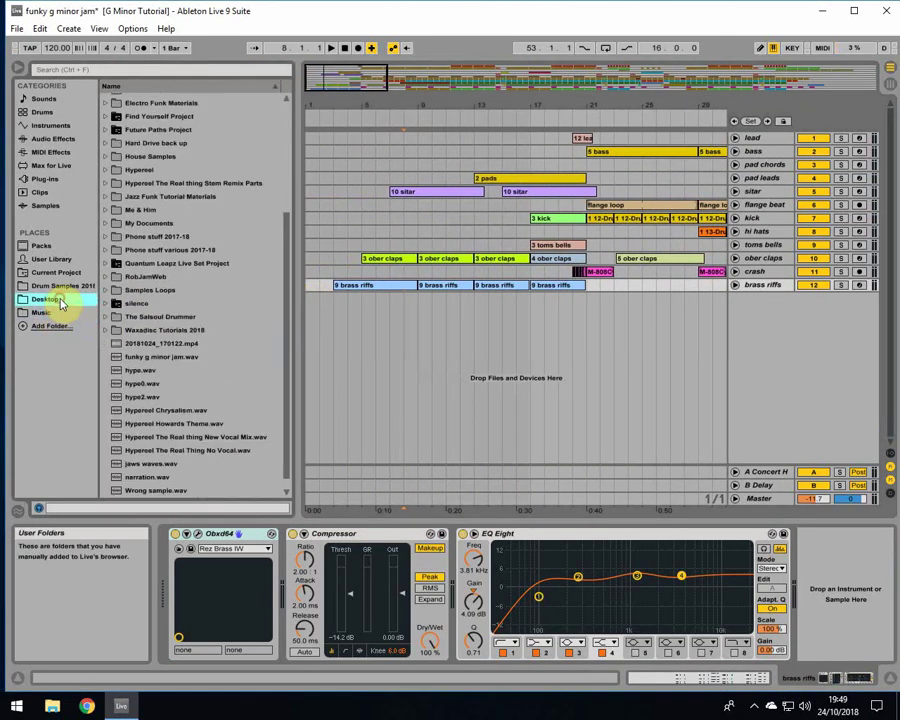
pyautogui.moveTo(140, 355); pyautogui.dragTo(331, 297)
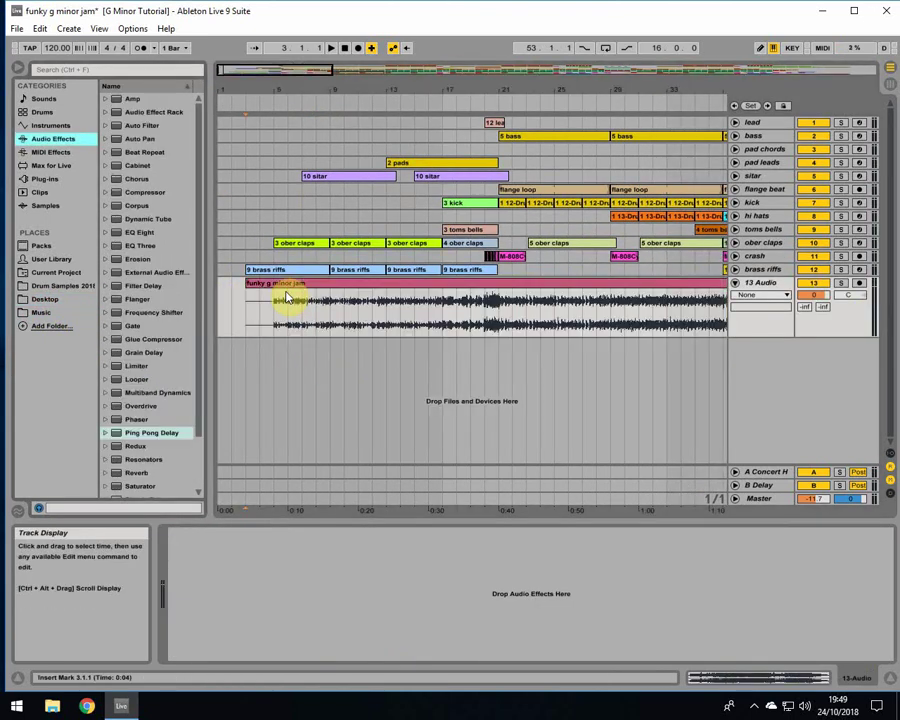
# Open the funky g minor jam clip's properties, turn off its warping and solo the 13 Audio track
pyautogui.click(300, 283)
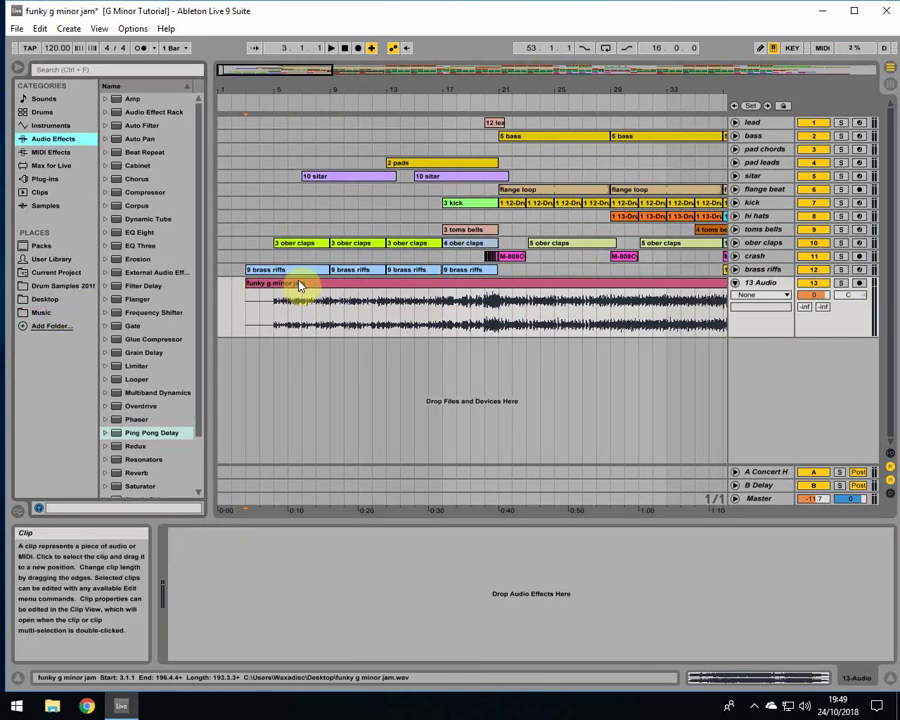
pyautogui.doubleClick(310, 287)
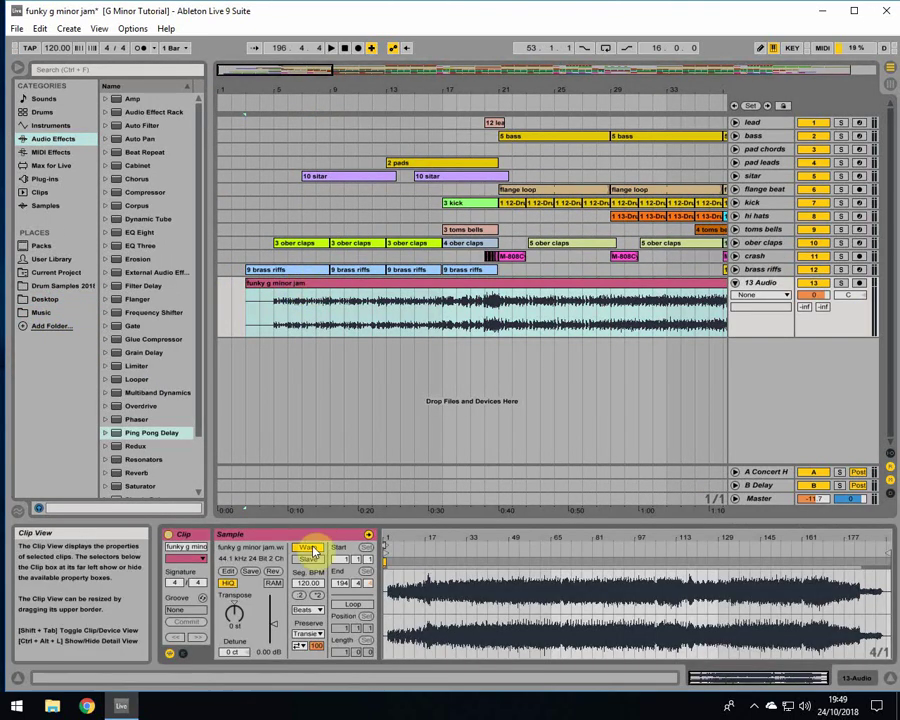
pyautogui.click(309, 547)
pyautogui.moveTo(394, 90); pyautogui.dragTo(394, 60)
pyautogui.click(841, 283)
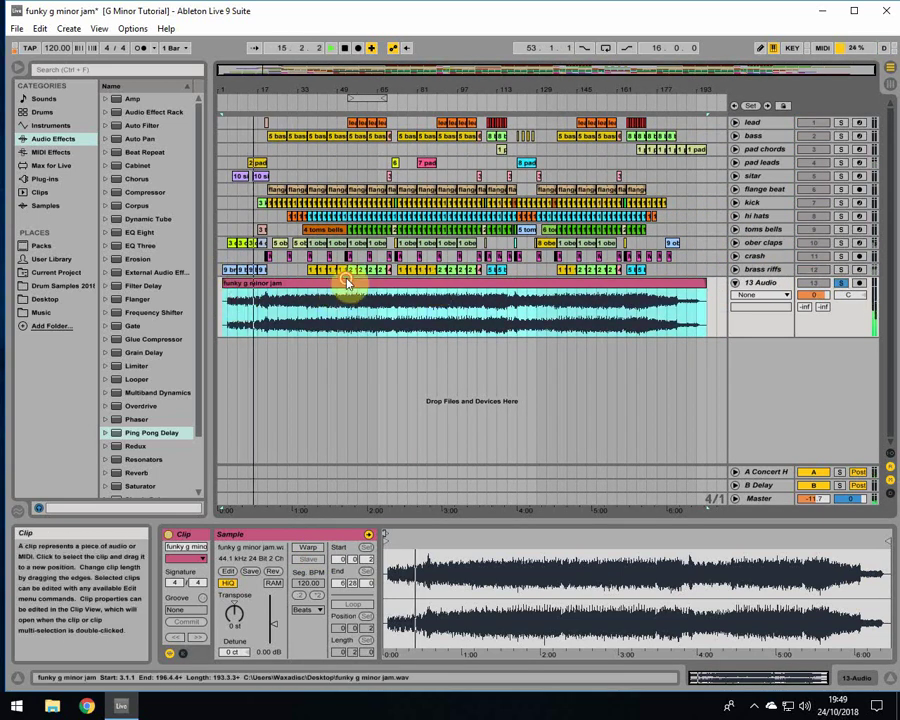
# Examine the mix's waveform enlarged, restore the clip view's size, and listen to the soloed track from bars 53 and 173
pyautogui.moveTo(520, 527); pyautogui.dragTo(514, 279)
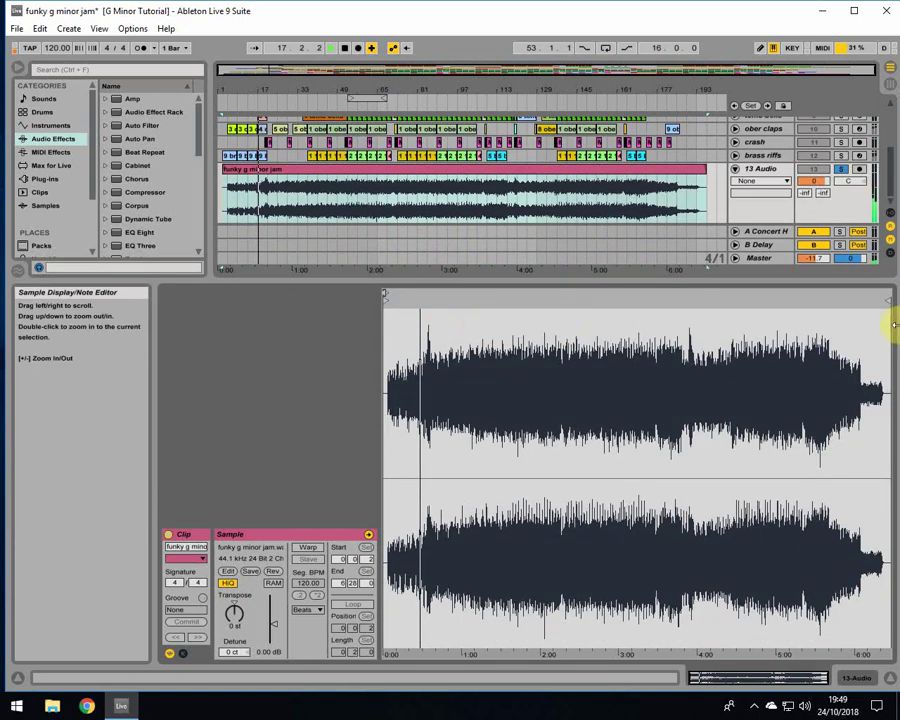
pyautogui.moveTo(559, 280); pyautogui.dragTo(559, 536)
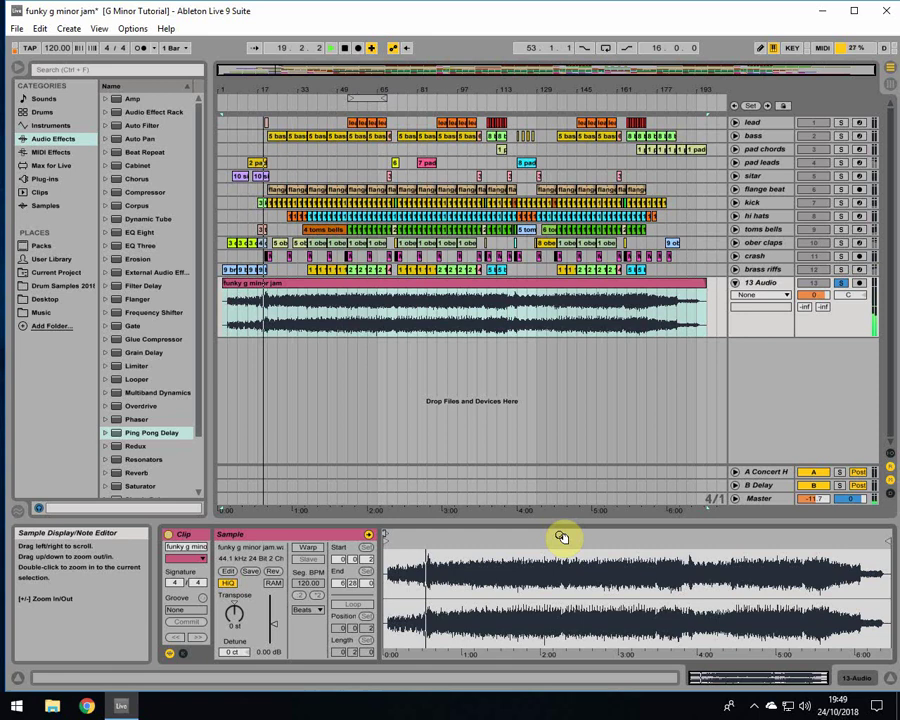
pyautogui.moveTo(280, 90); pyautogui.dragTo(280, 195)
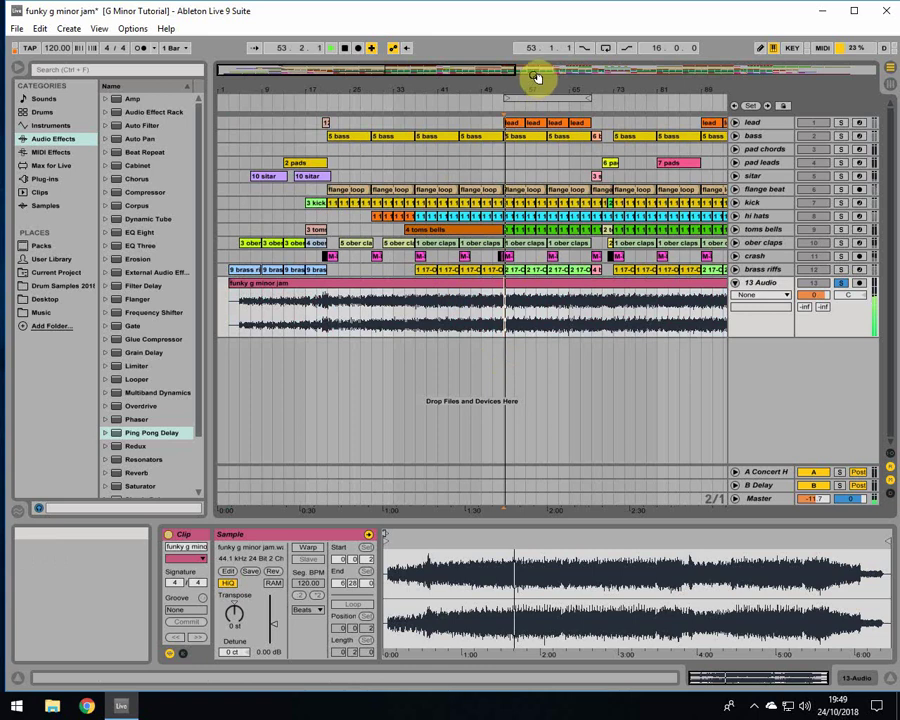
pyautogui.moveTo(536, 80); pyautogui.dragTo(563, 136)
pyautogui.click(691, 326)
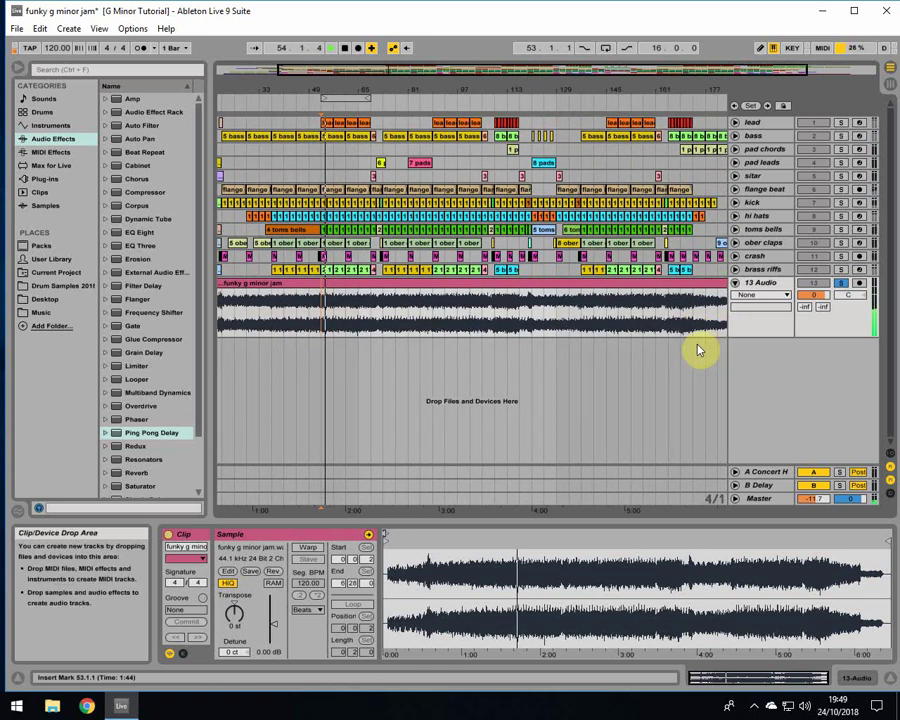
pyautogui.moveTo(648, 83); pyautogui.dragTo(620, 200)
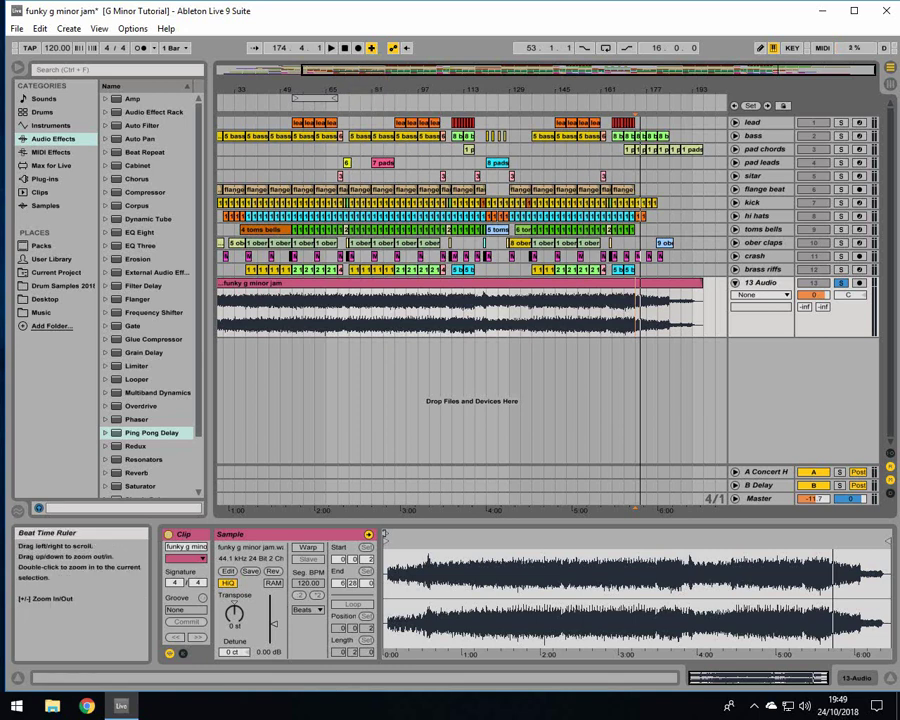
# Inspect the clip's opening bars from bar 3 and its tail over bars 193 to 197, and select the whole clip
pyautogui.moveTo(372, 90); pyautogui.dragTo(358, 291)
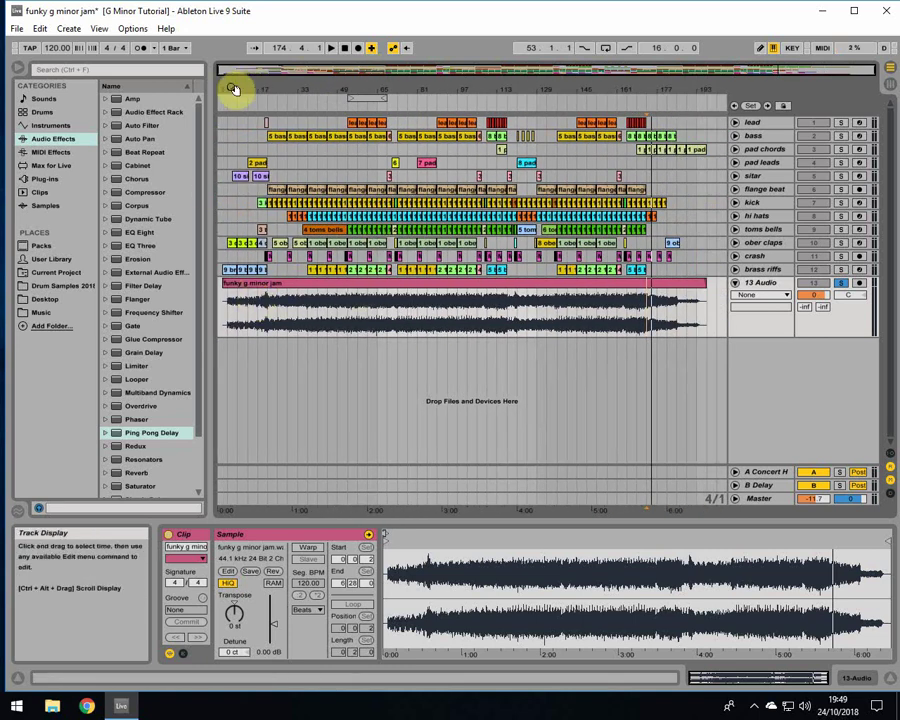
pyautogui.moveTo(234, 90); pyautogui.dragTo(266, 293)
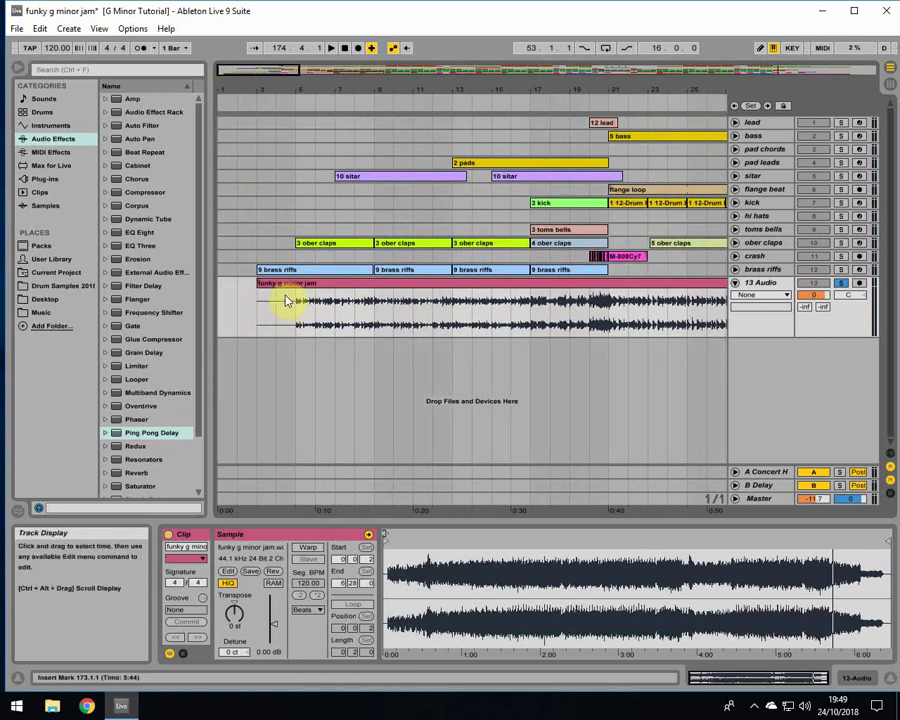
pyautogui.click(280, 295)
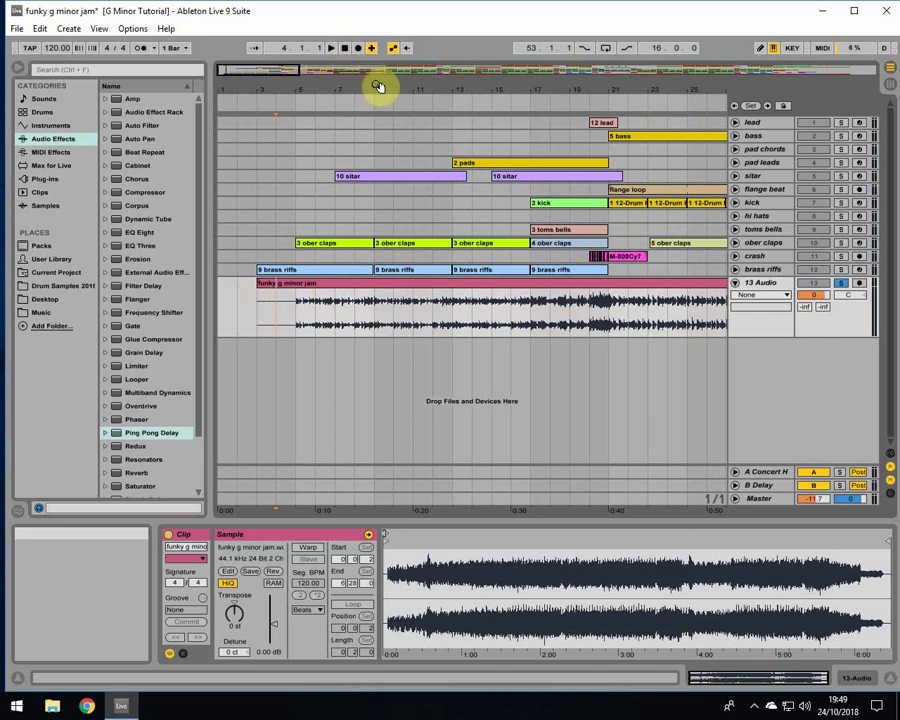
pyautogui.moveTo(378, 87); pyautogui.dragTo(378, 15)
pyautogui.moveTo(712, 87); pyautogui.dragTo(712, 220)
pyautogui.moveTo(589, 315); pyautogui.dragTo(653, 320)
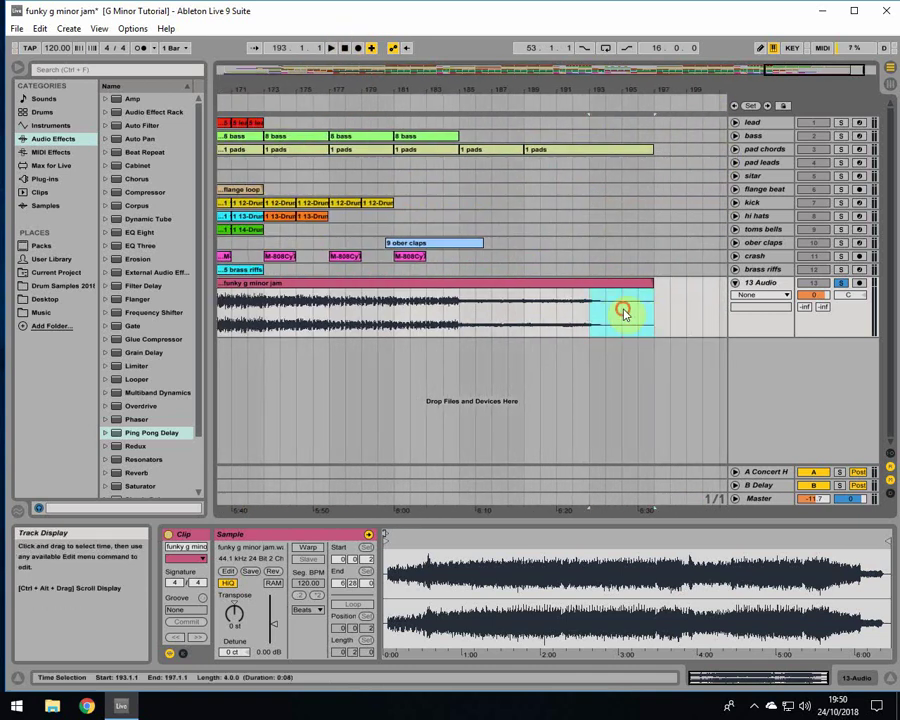
pyautogui.click(621, 315)
pyautogui.moveTo(433, 93); pyautogui.dragTo(433, 40)
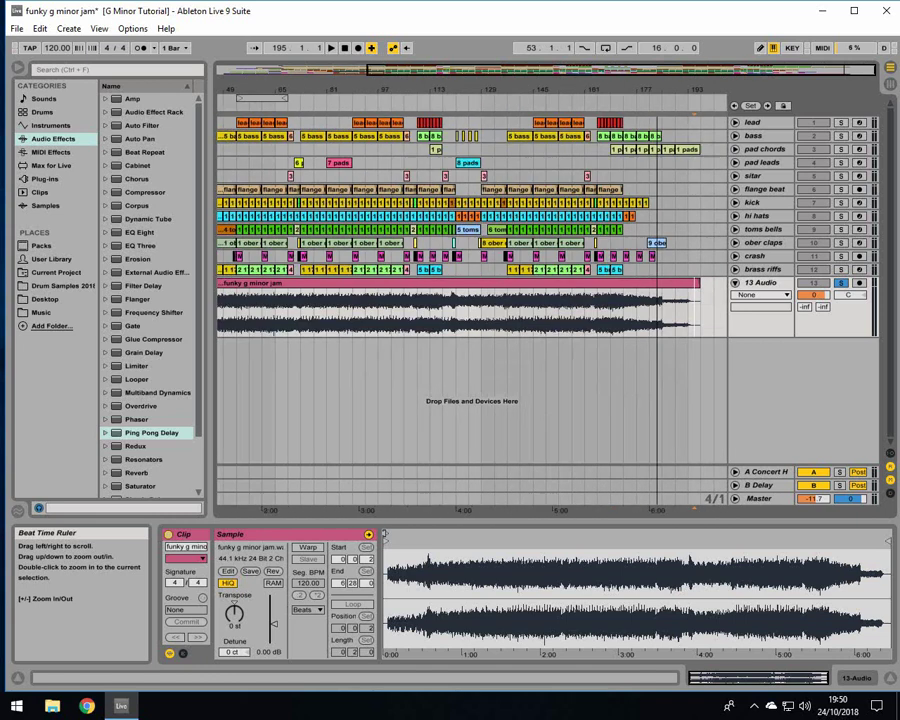
pyautogui.click(464, 286)
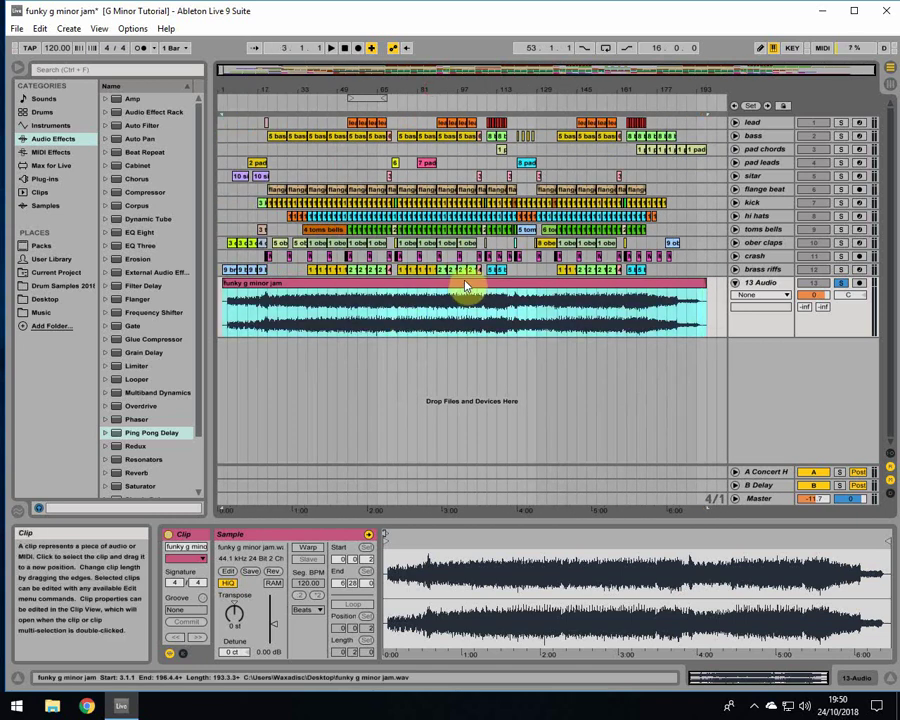